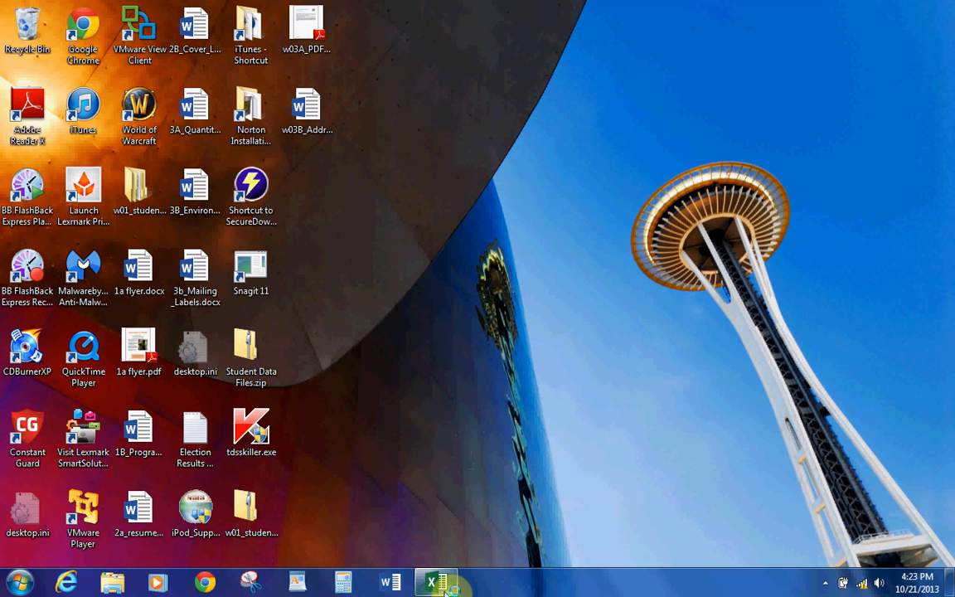
Launch Excel and open the workbook e03A_Enterprise_Fund.xlsx from the e03_student_data_files folder inside Chapter 3
left_click(439, 583)
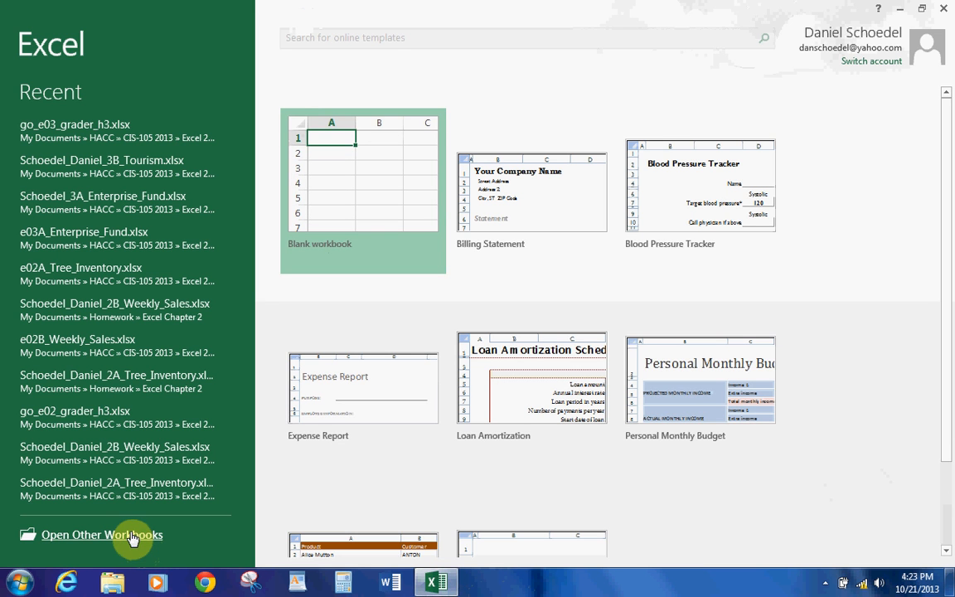
left_click(131, 537)
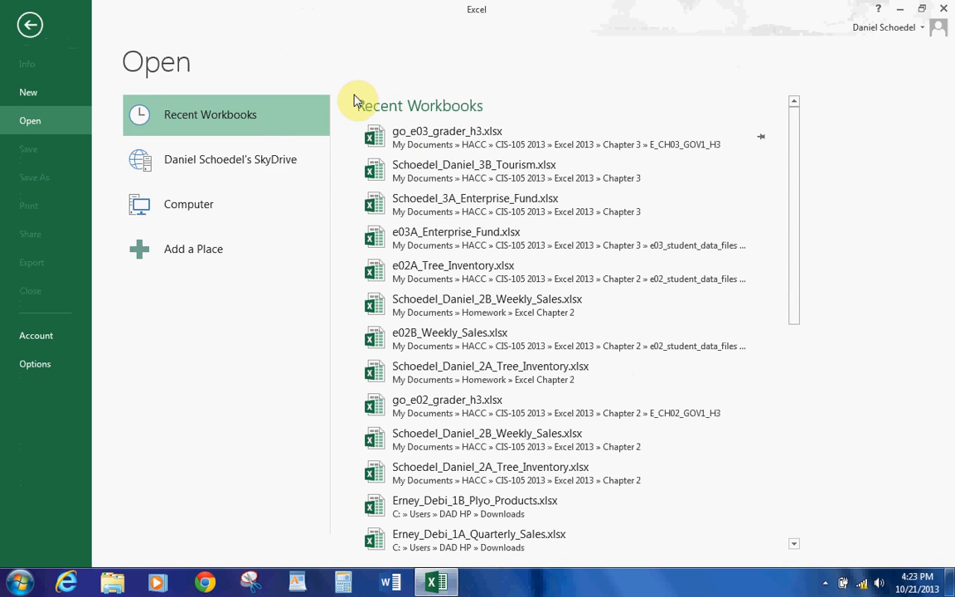
left_click(196, 209)
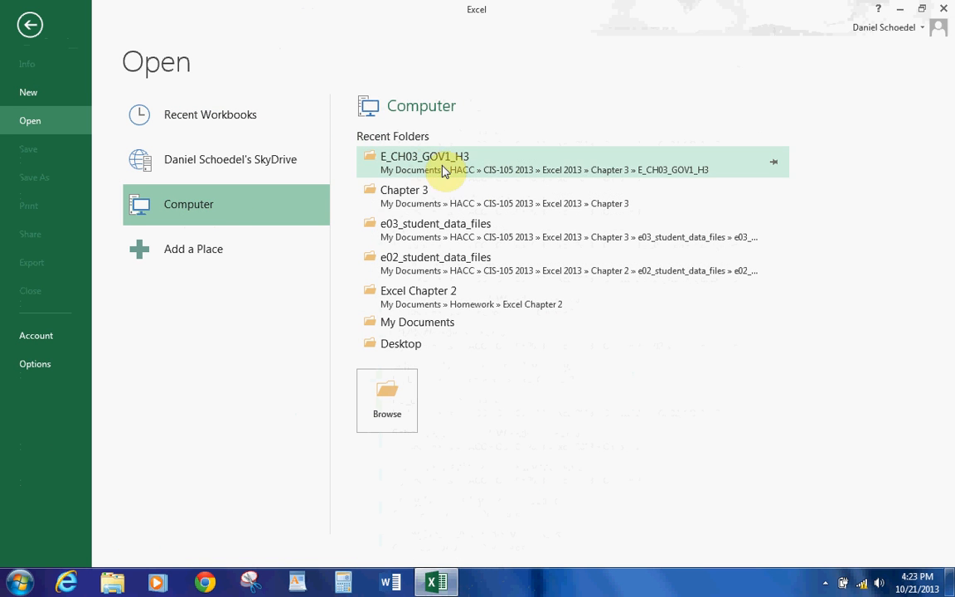
left_click(479, 201)
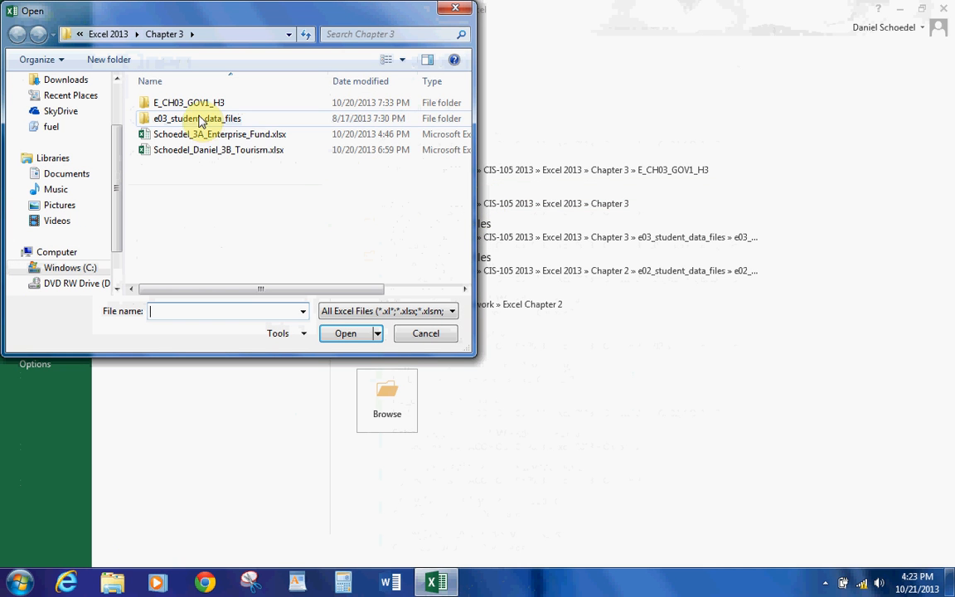
double_click(199, 120)
left_click(199, 112)
double_click(199, 111)
left_click(199, 121)
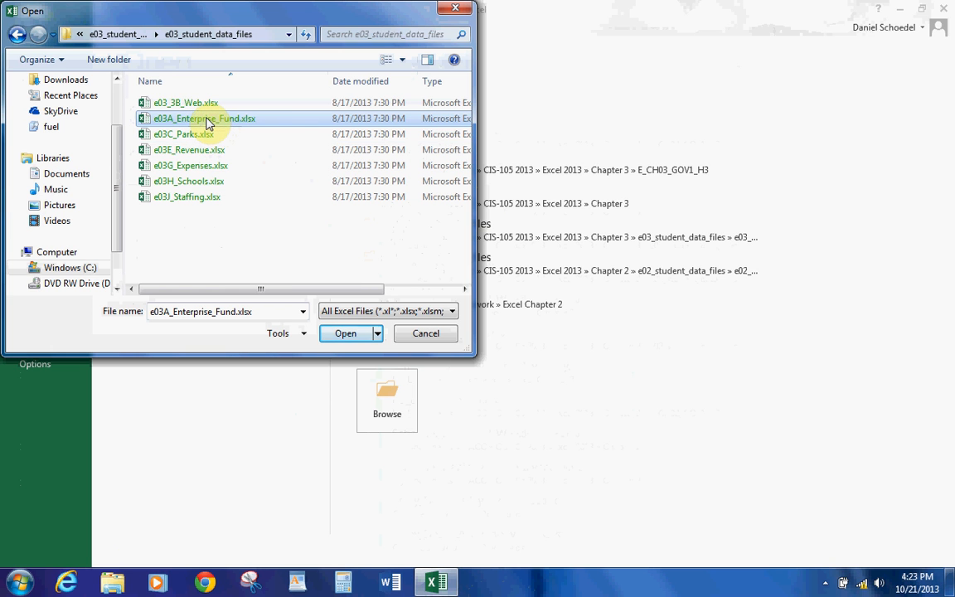
left_click(345, 332)
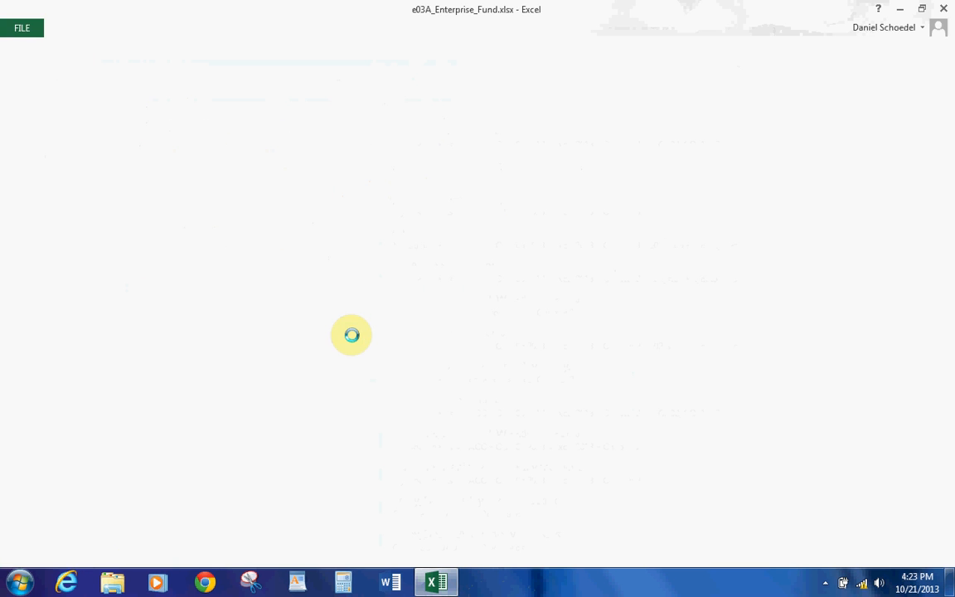
Start saving a copy of the workbook on the computer and browse to the Homework folder in the Documents library
left_click(38, 27)
left_click(48, 179)
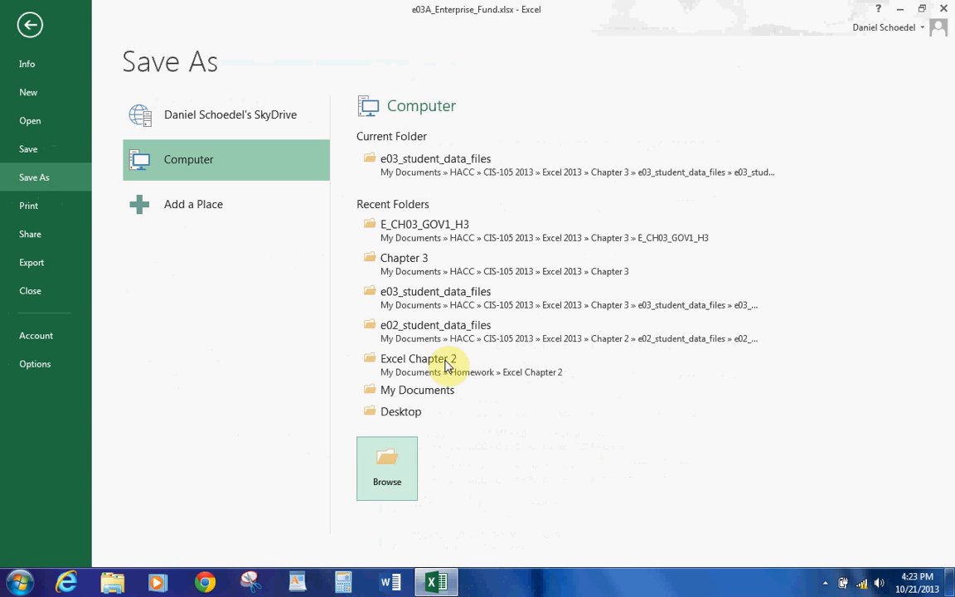
left_click(390, 485)
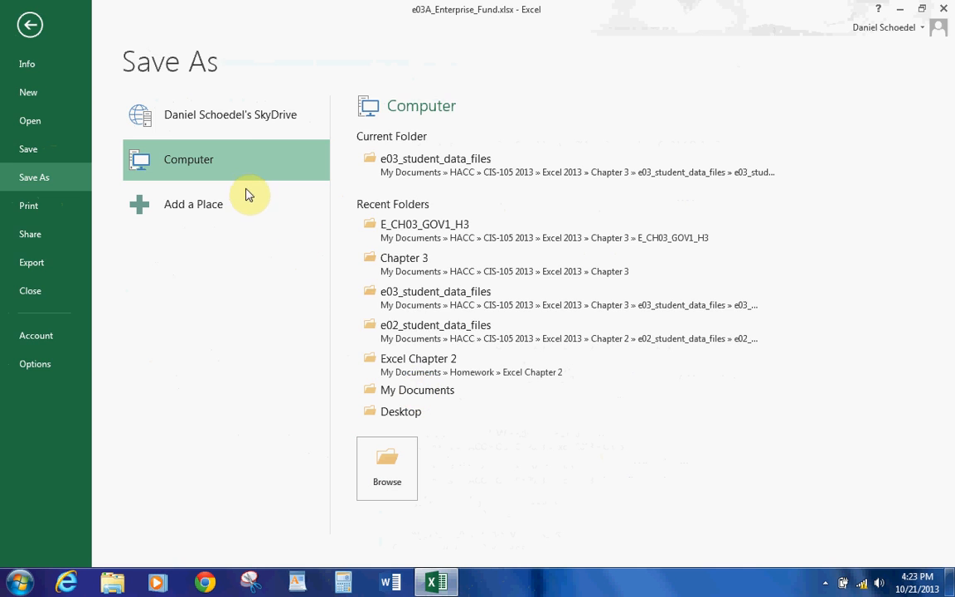
left_click(71, 190)
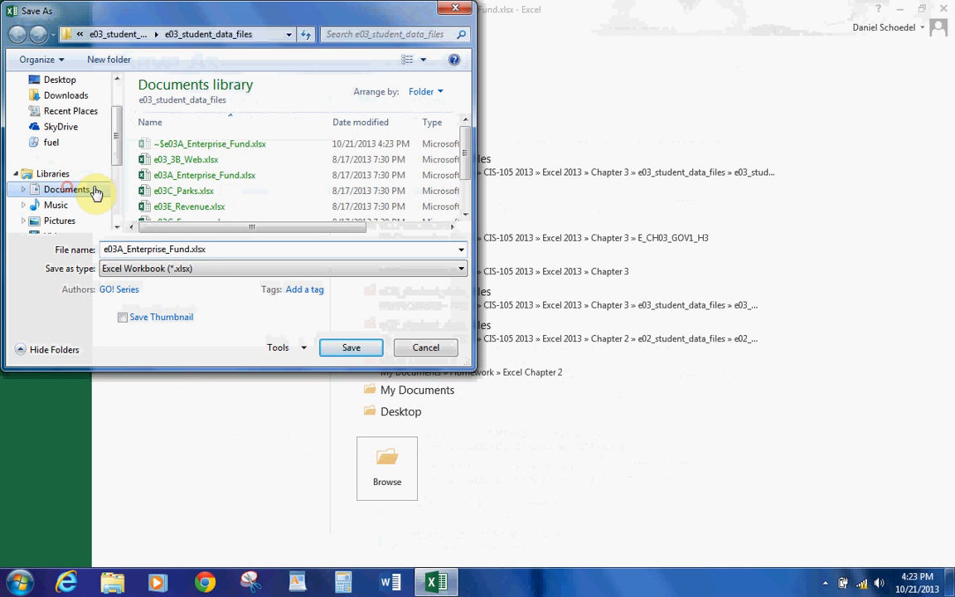
left_click(234, 178)
scroll(238, 177, "down", 3)
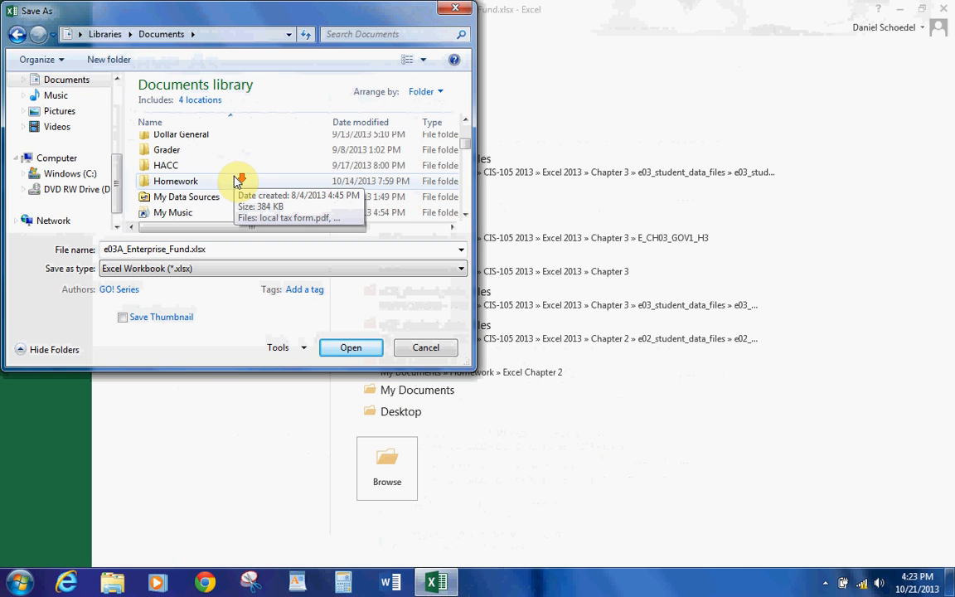
left_click(182, 183)
double_click(184, 186)
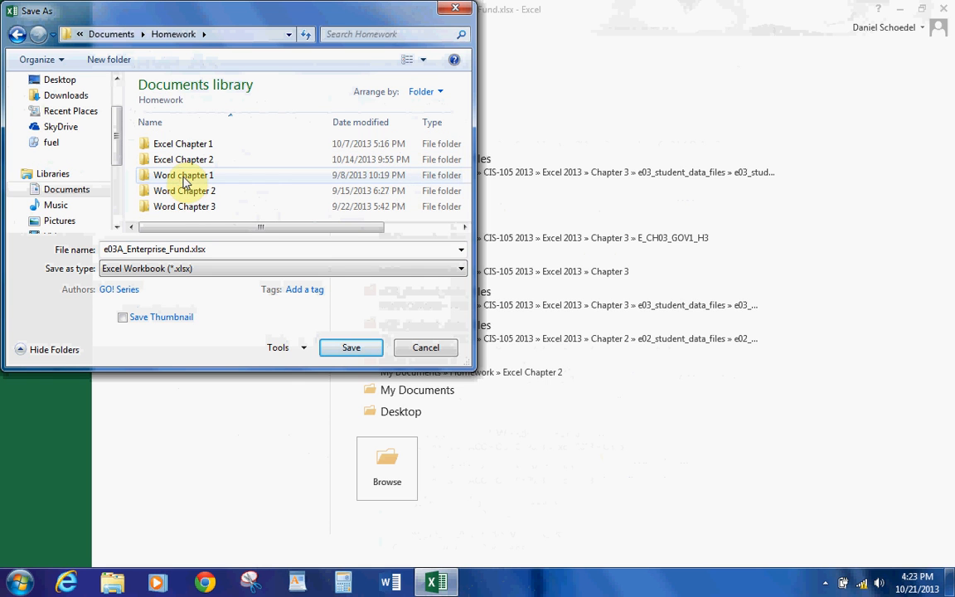
Create a folder named Excel Chapter 3 inside Homework and open it as the save location
left_click(117, 60)
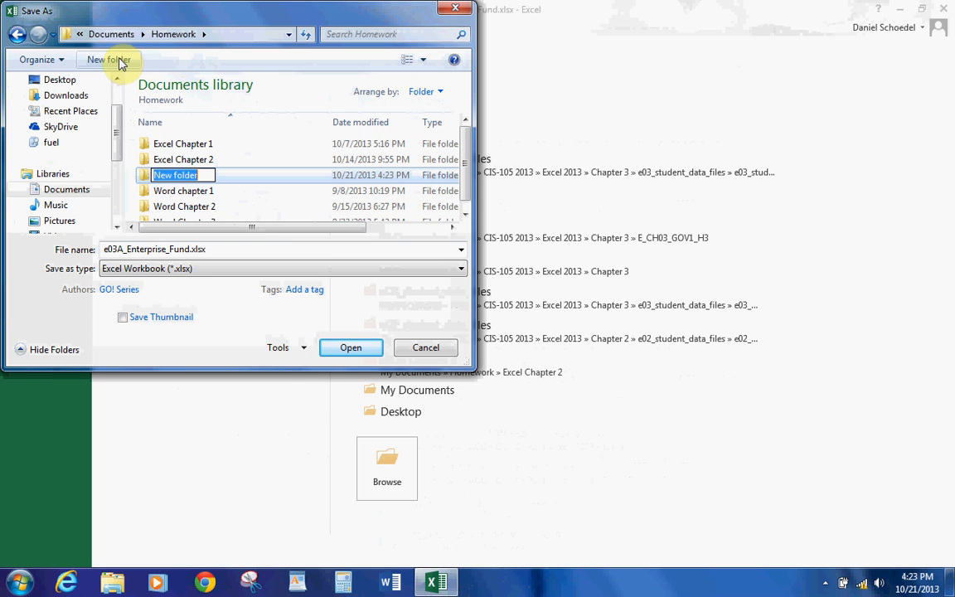
type("Excel ")
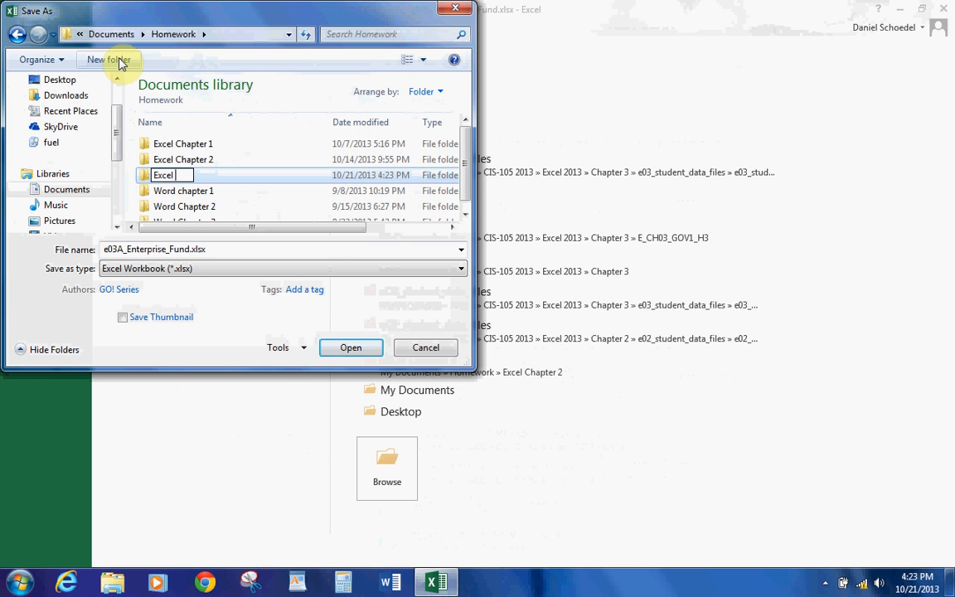
type("Chapter")
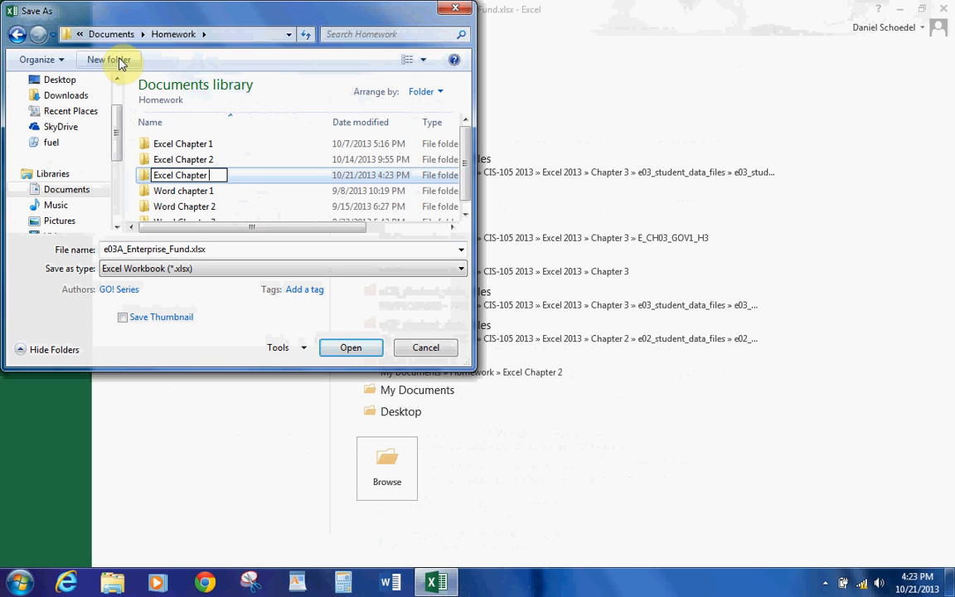
type(" 3")
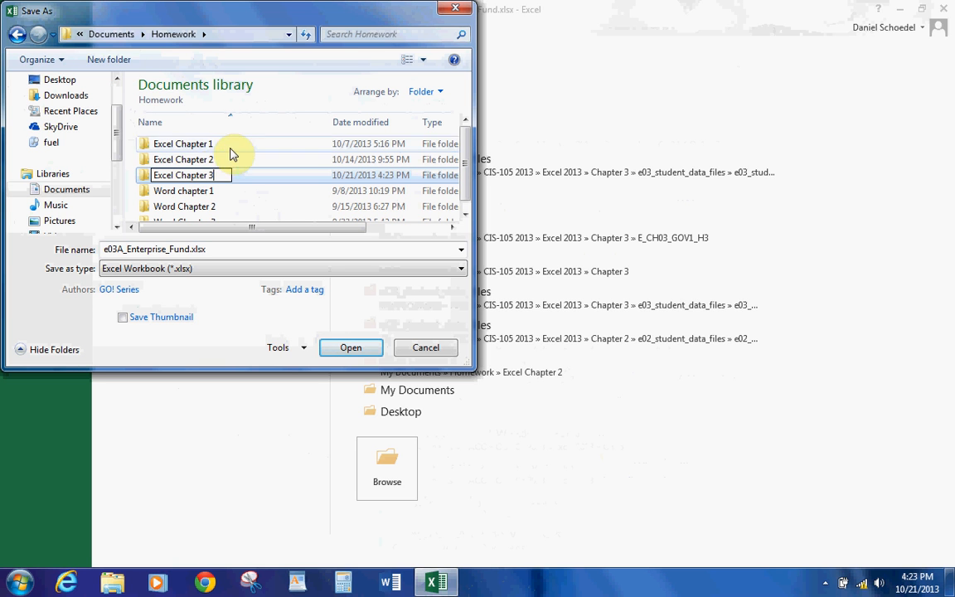
left_click(147, 182)
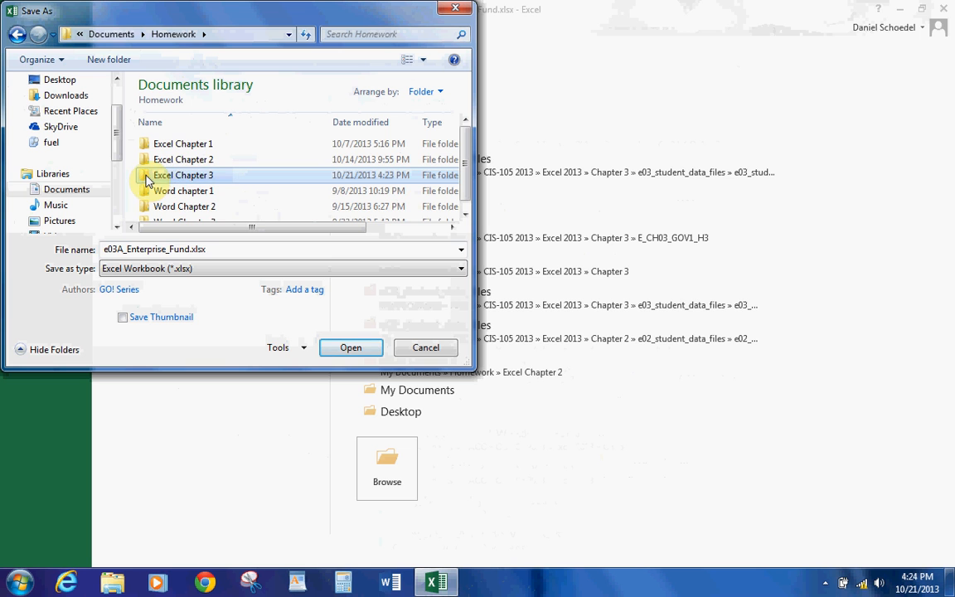
double_click(148, 180)
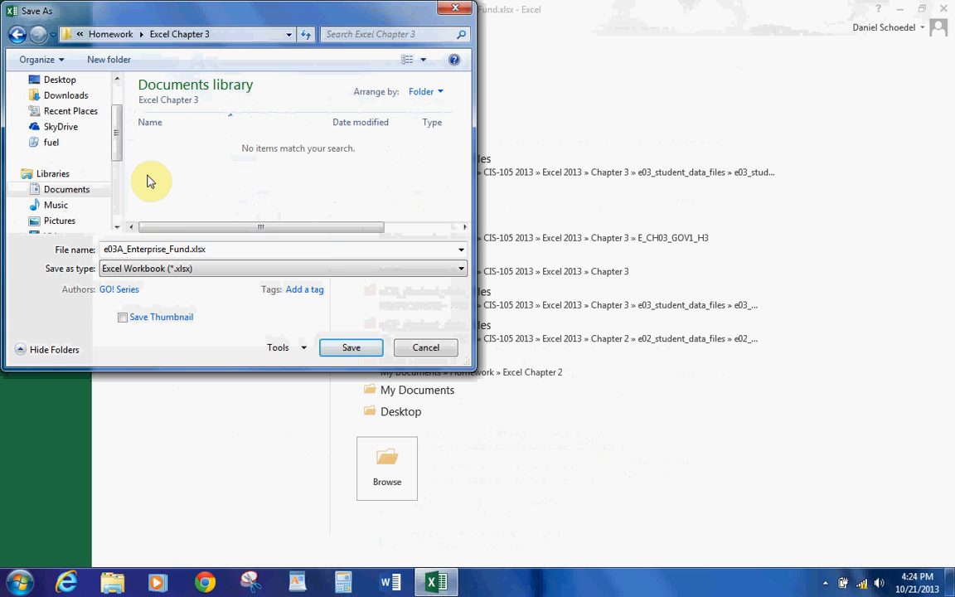
Replace the file name's e0 prefix with the student's last and first name, ending in _3A_Enterprise_Fund.xlsx, and save the workbook
double_click(119, 248)
left_click(132, 248)
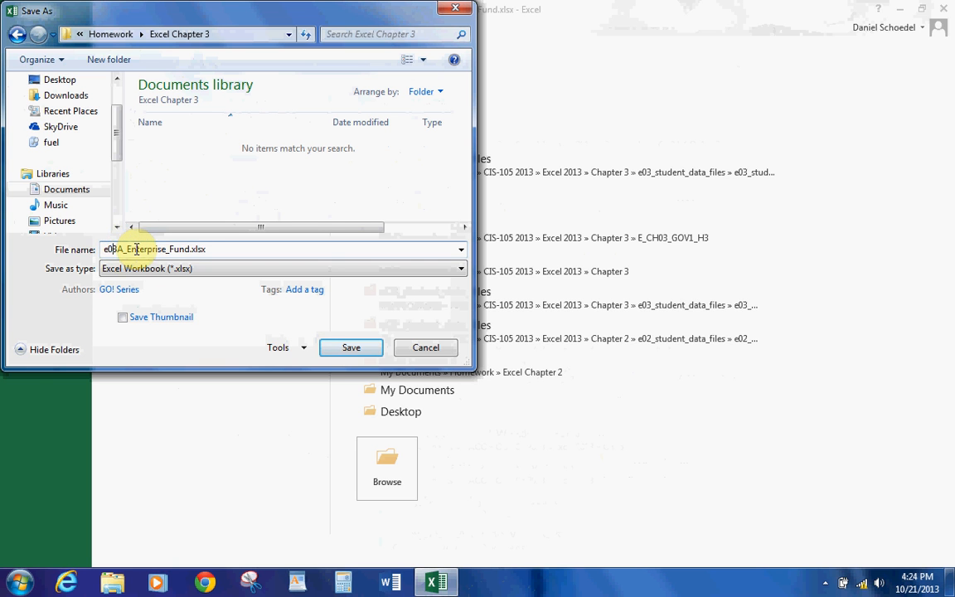
key("BackSpace")
key("BackSpace")
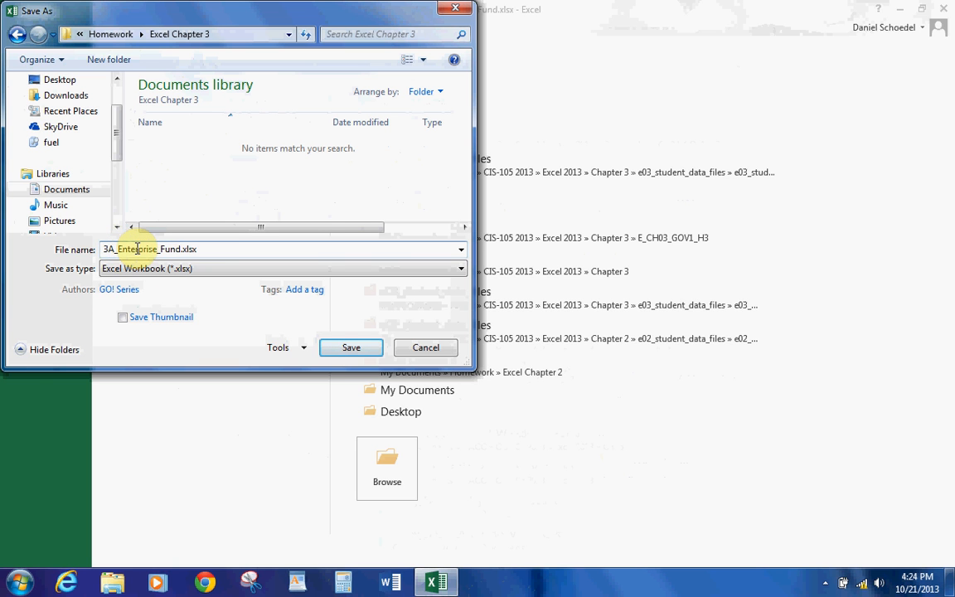
type("Schoedel")
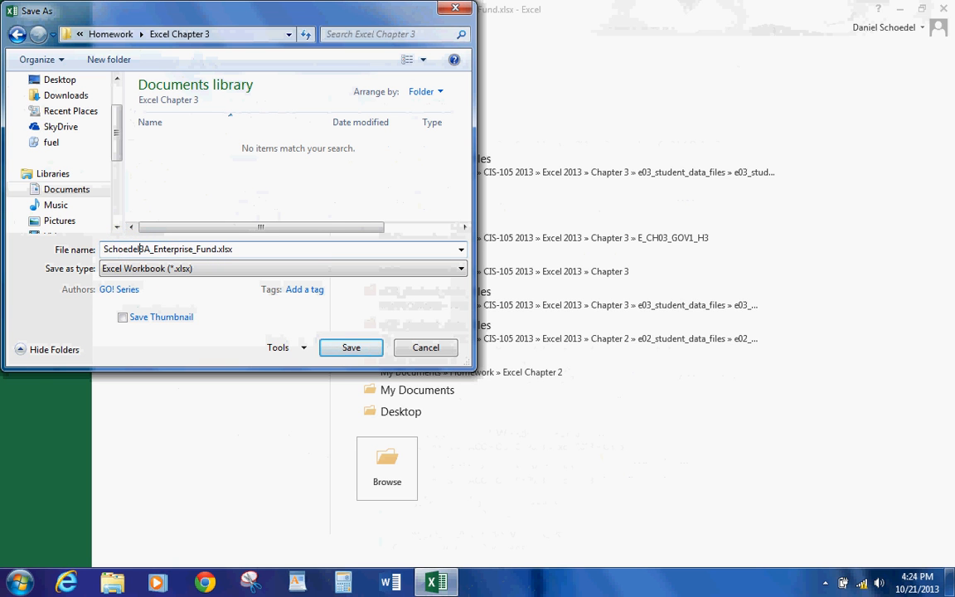
type("_Daniel")
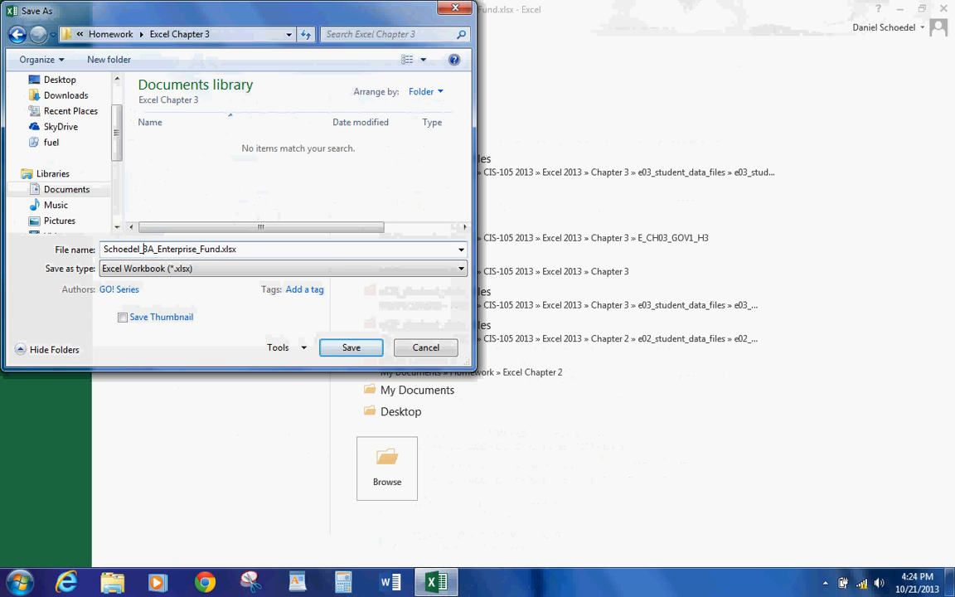
type("_")
left_click(341, 348)
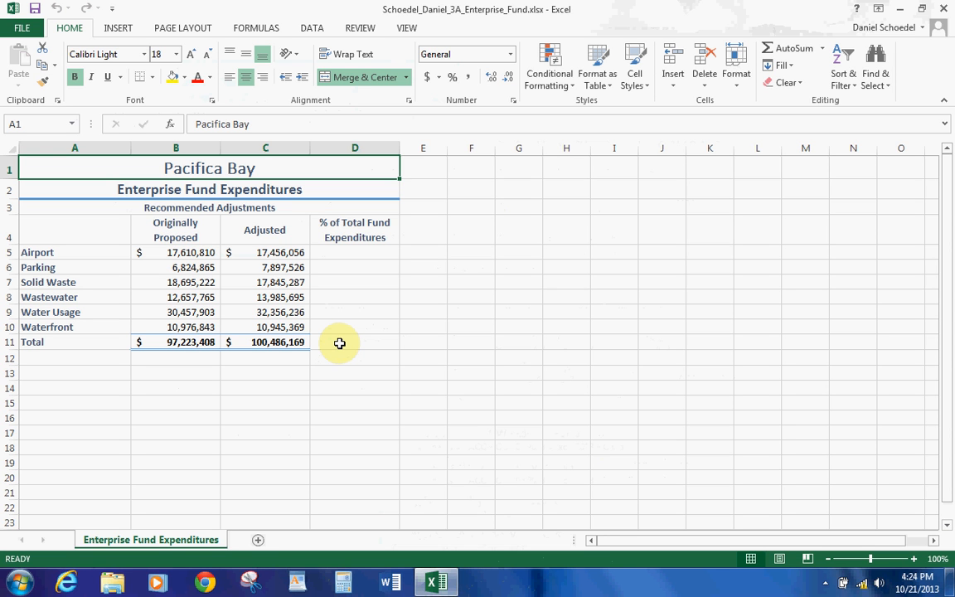
Enter the formula =C5/$C$11 in cell D5 to calculate Airport's percentage of total fund expenditures
left_click(341, 250)
left_click_drag(341, 315, 348, 327)
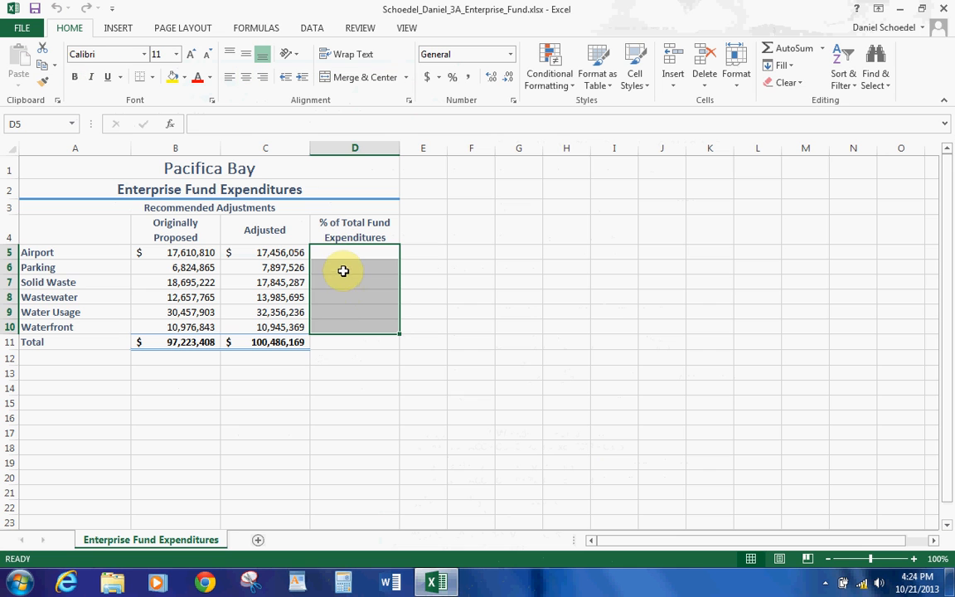
left_click(276, 253)
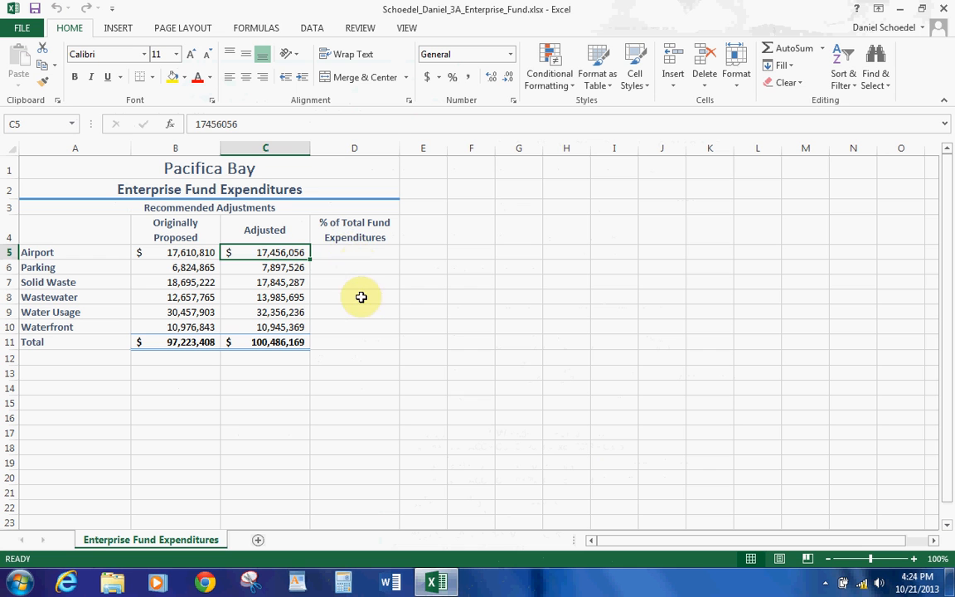
key("Right")
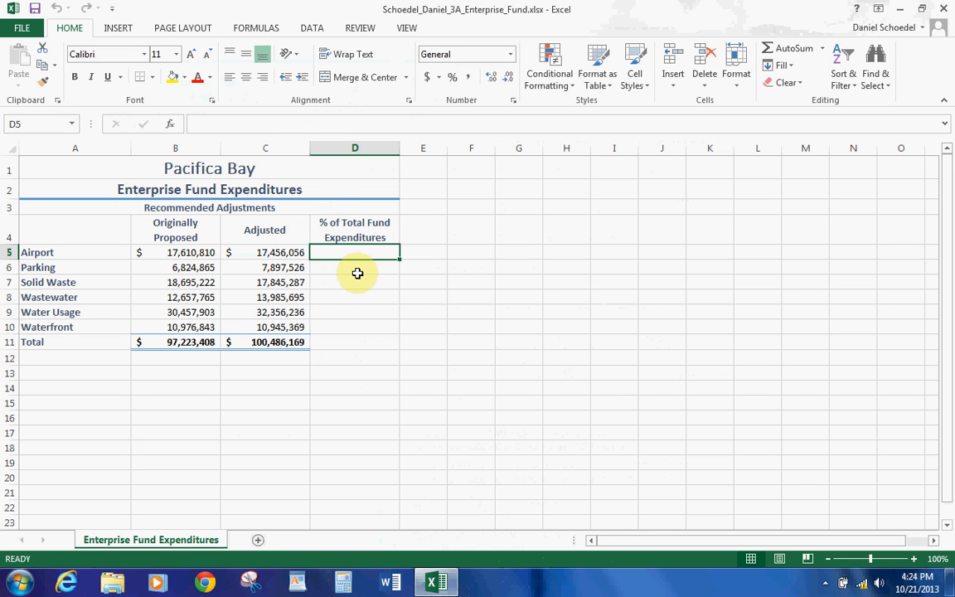
type("=")
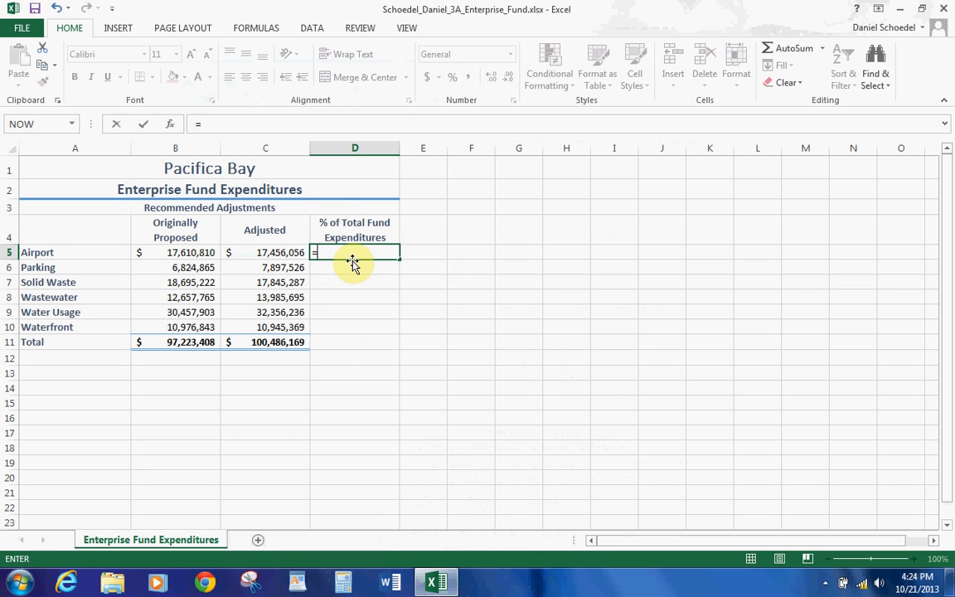
type("c17")
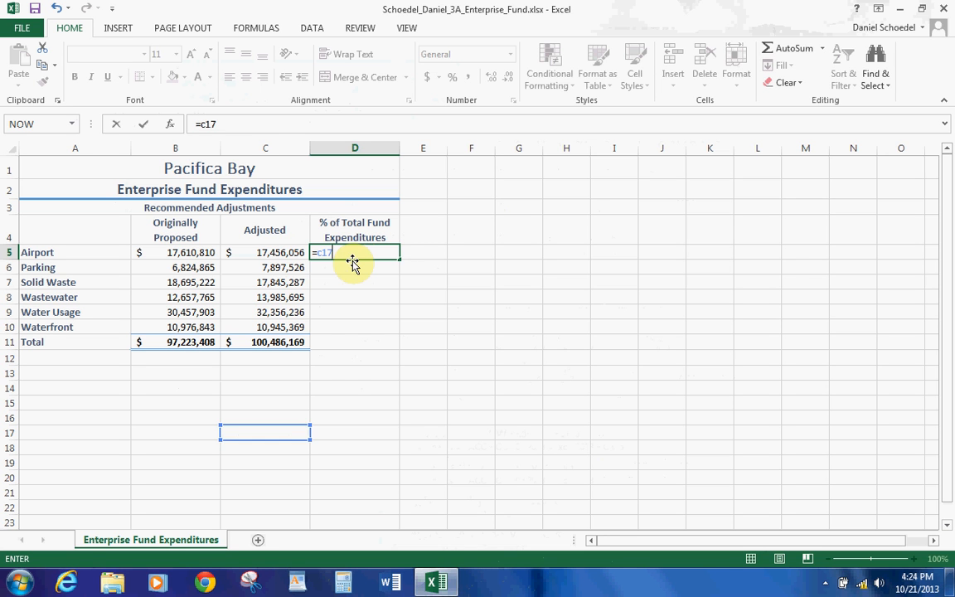
key("BackSpace")
key("BackSpace")
type("5/c11")
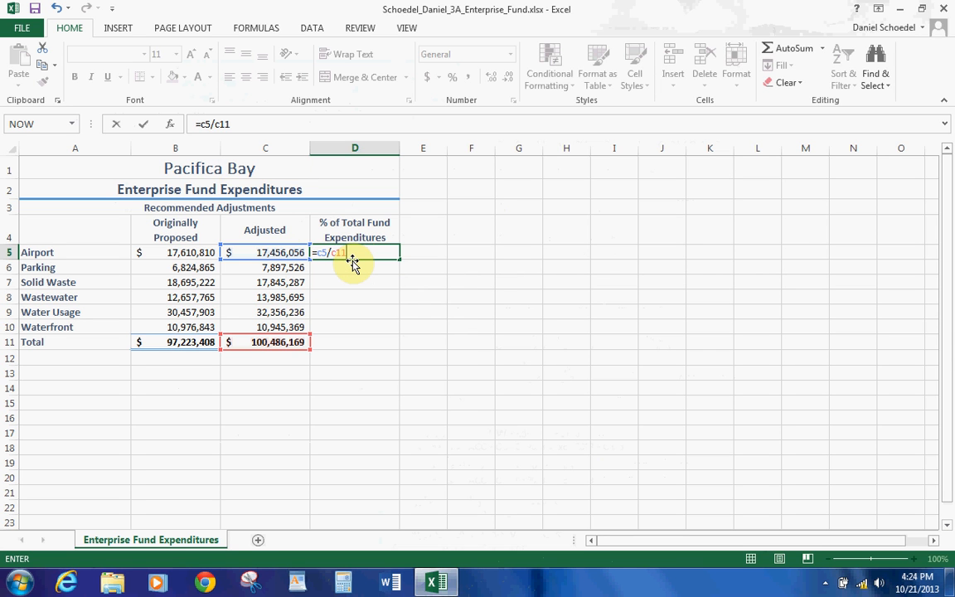
key("F4")
key("Return")
Fill the percentage formula from D5 down to D10 and check the copied cell references in D5 and D6
left_click(382, 253)
left_click_drag(396, 257, 390, 334)
left_click(366, 251)
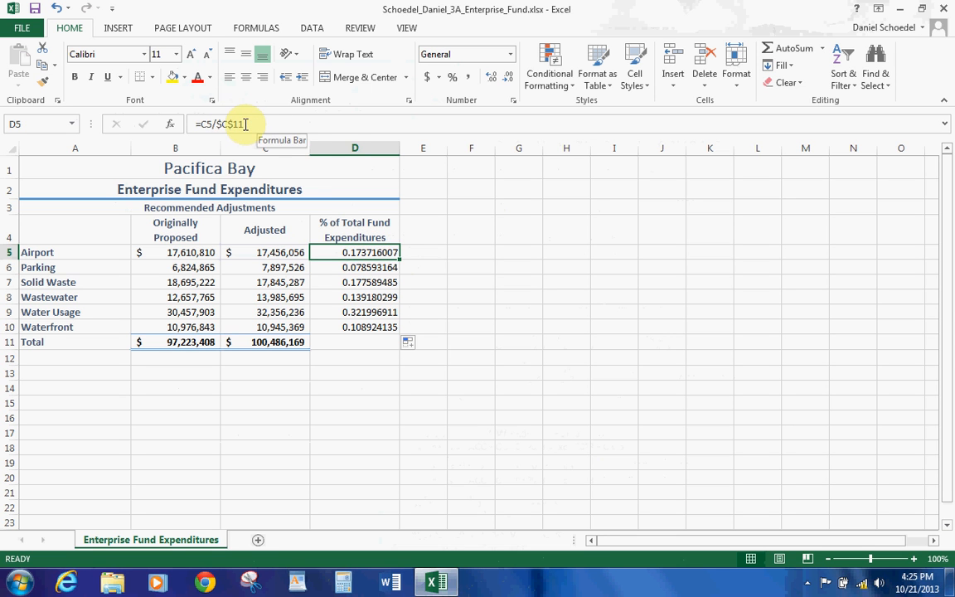
left_click(354, 263)
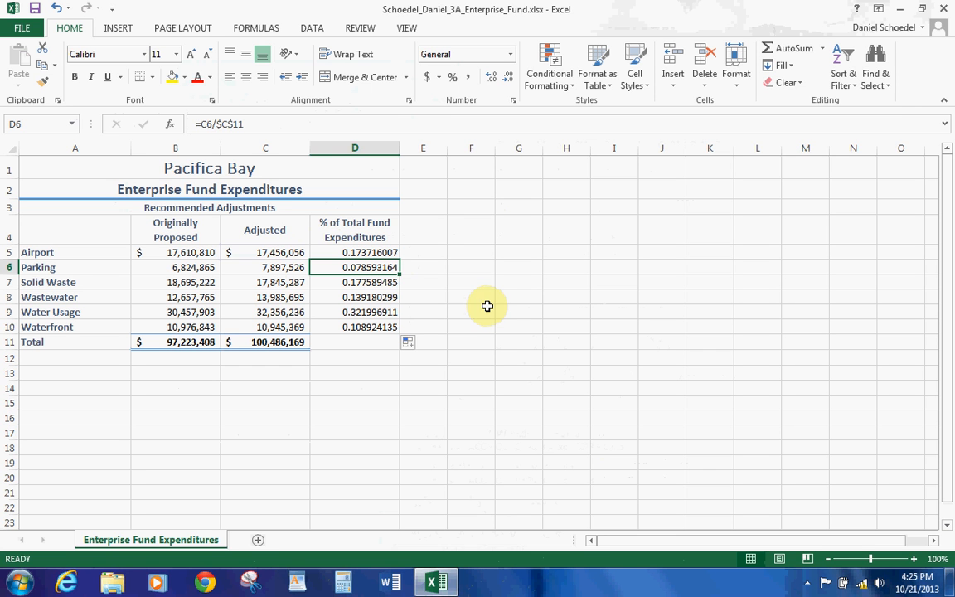
Insert a 3-D pie chart based on the fund names in A5:A10 and the adjusted amounts in C5:C10
left_click(70, 252)
left_click_drag(68, 264, 70, 324)
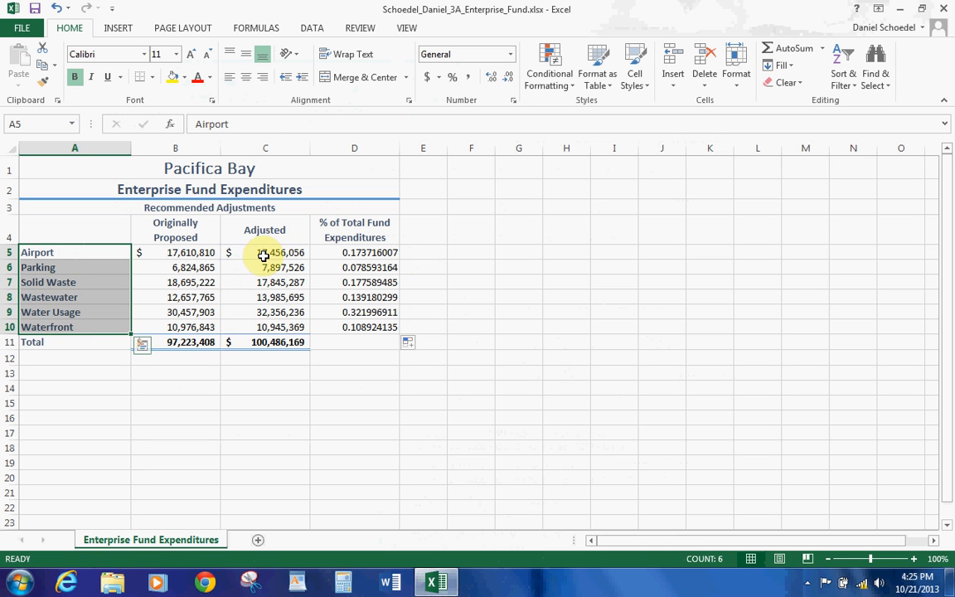
left_click_drag(262, 253, 263, 324)
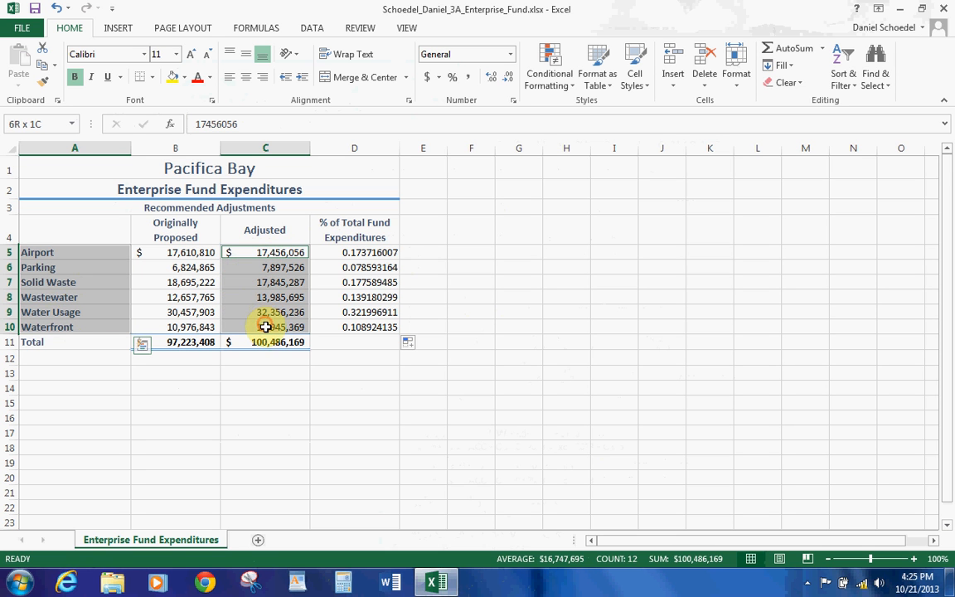
left_click(117, 30)
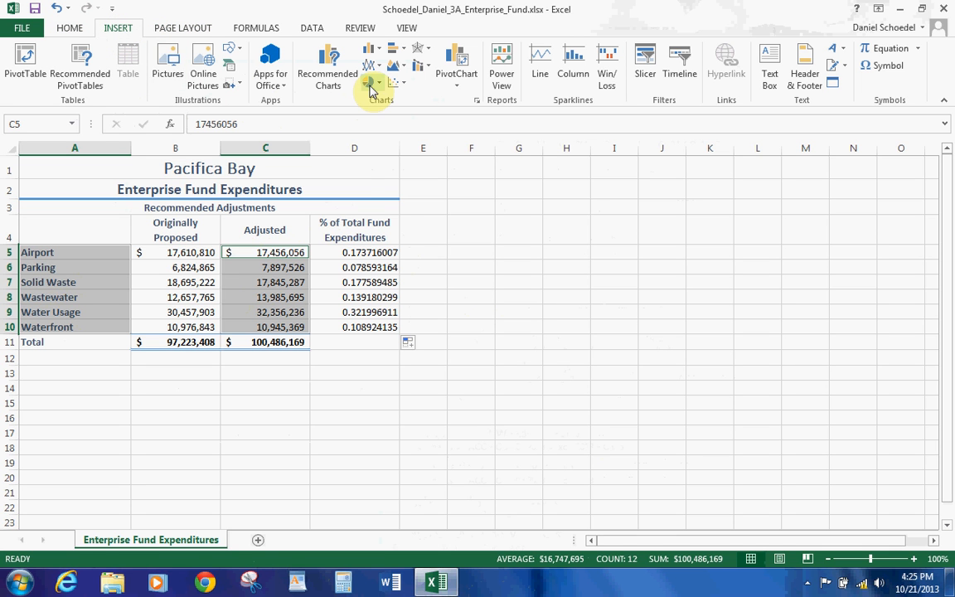
left_click(370, 84)
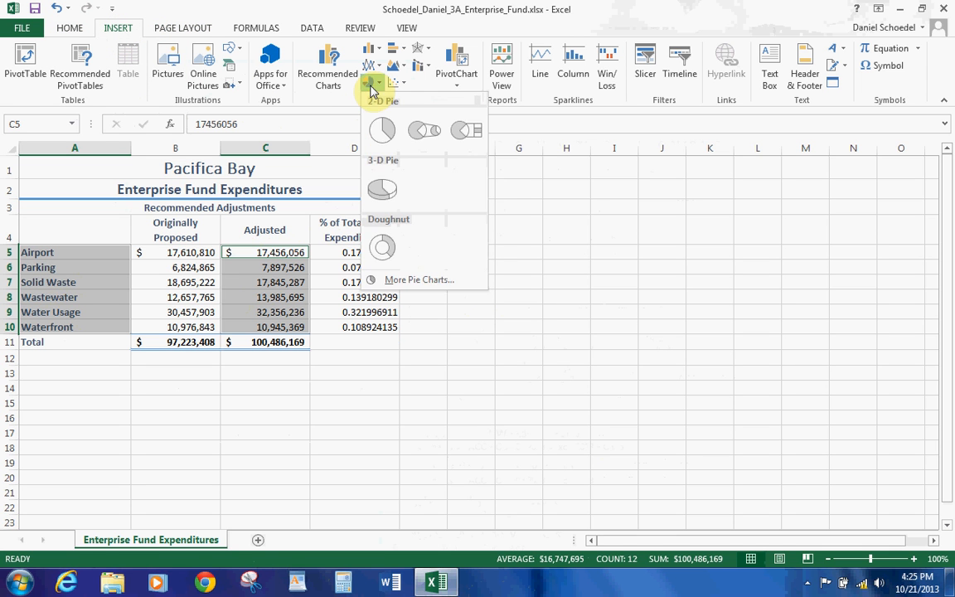
left_click(390, 190)
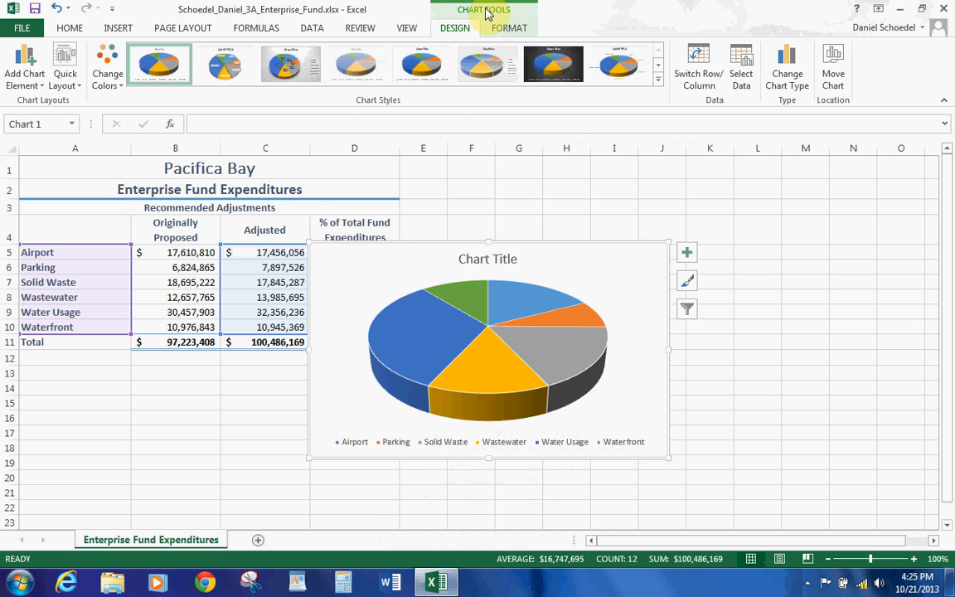
Move the pie chart to a new sheet named Expenditures Chart
left_click(831, 66)
left_click(482, 241)
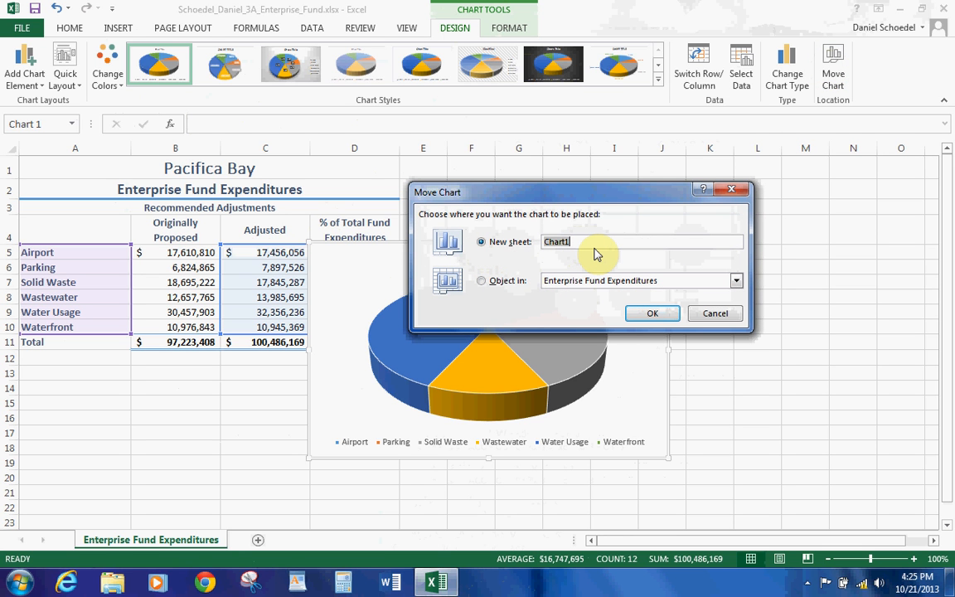
type("Expenditures")
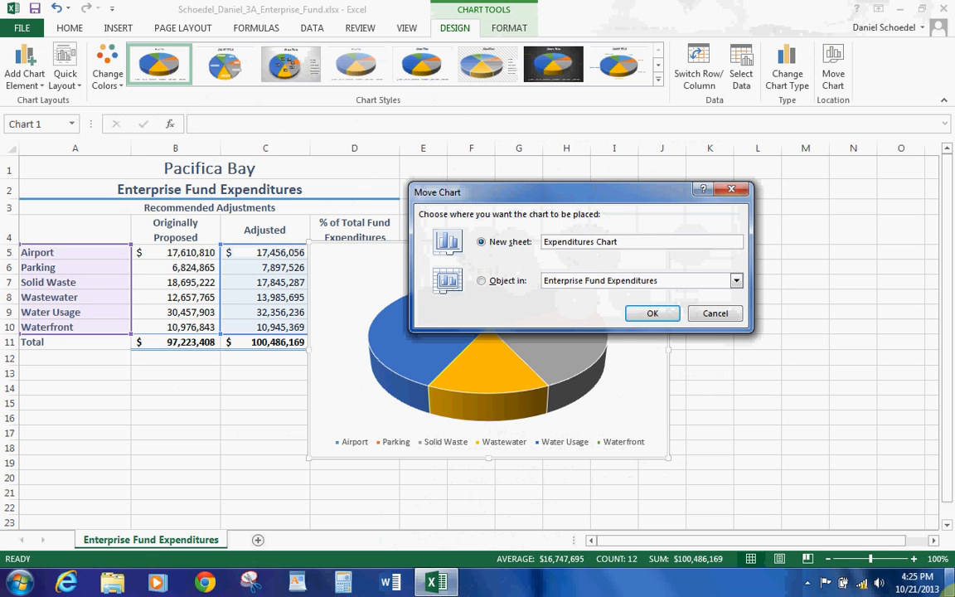
left_click(649, 314)
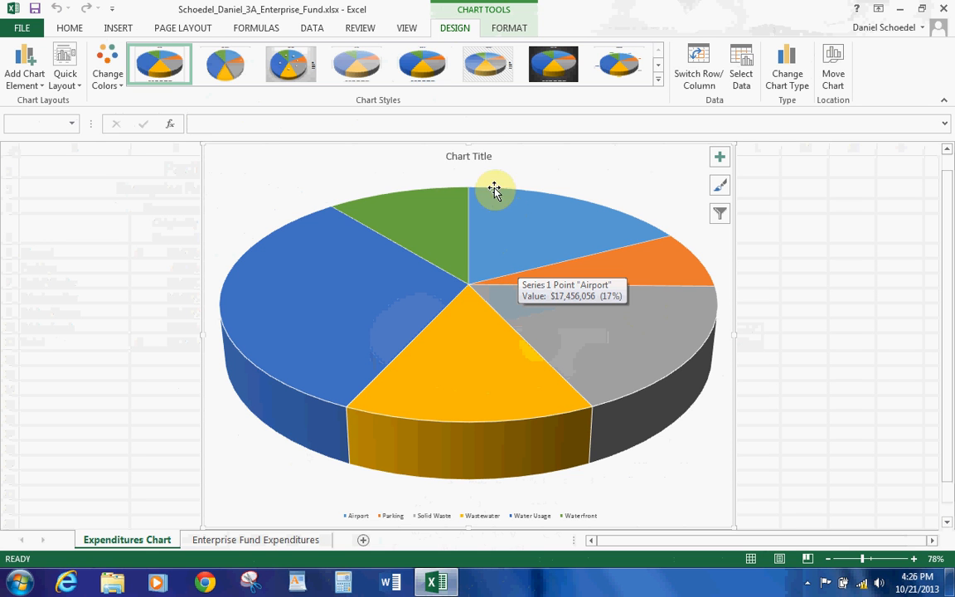
Replace the placeholder chart title with Enterprise Fund Expenditures
left_click(485, 156)
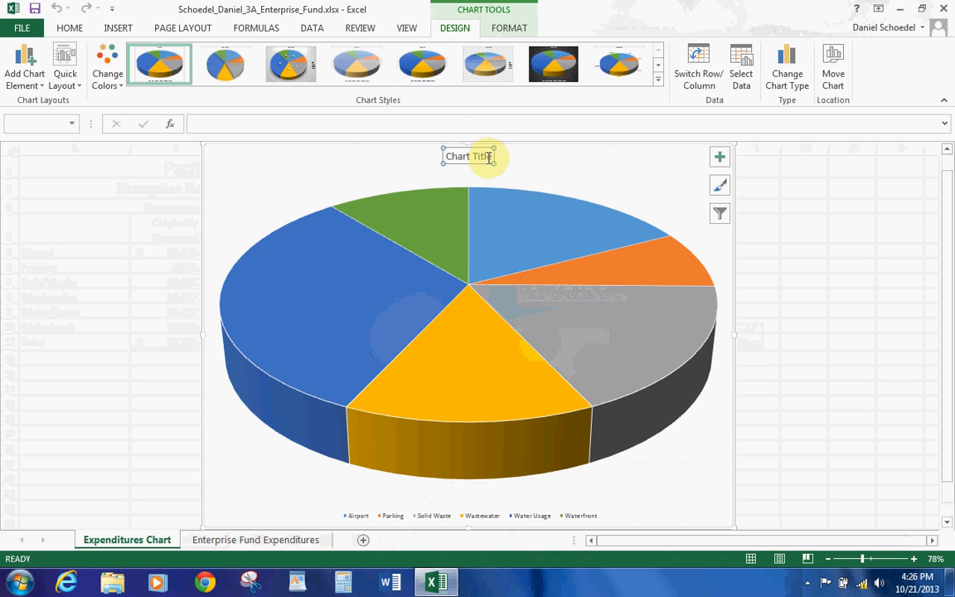
left_click_drag(491, 156, 443, 155)
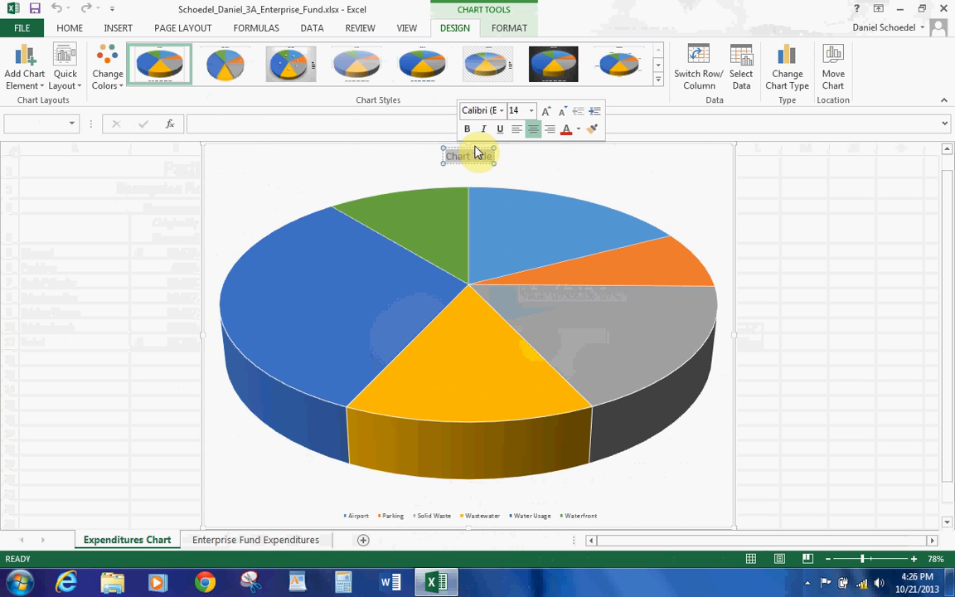
type("Enterpris")
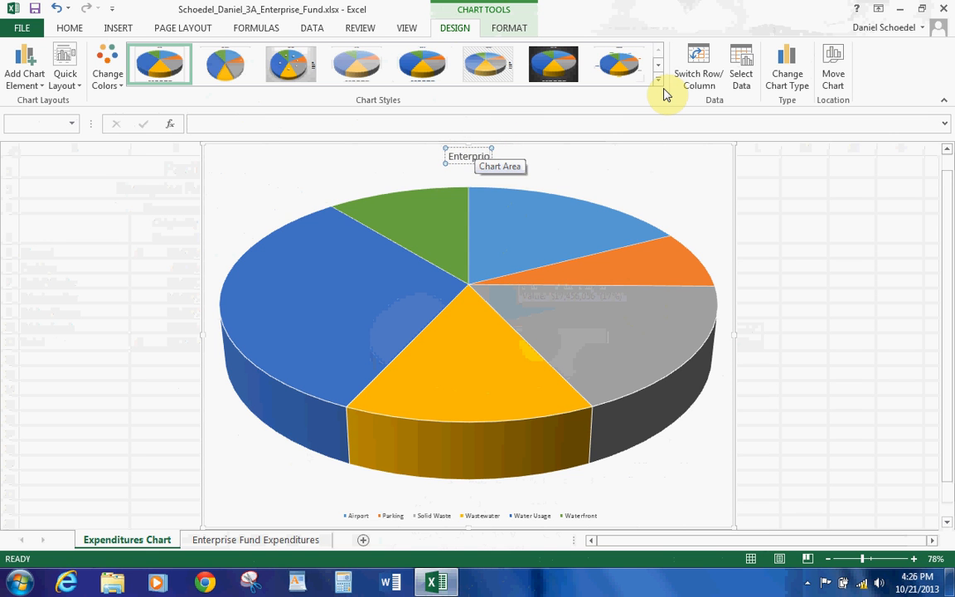
type("e")
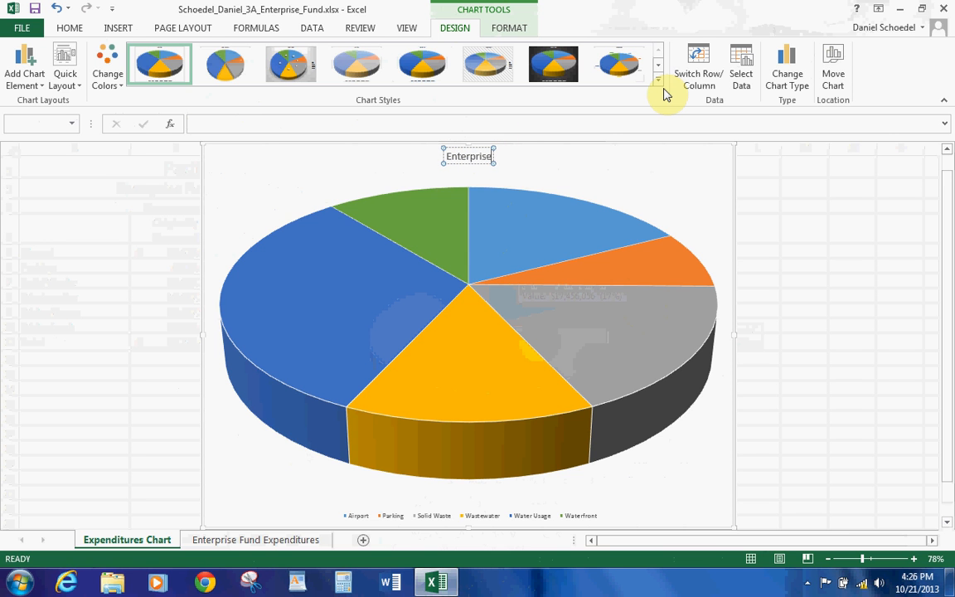
type(" Fund E")
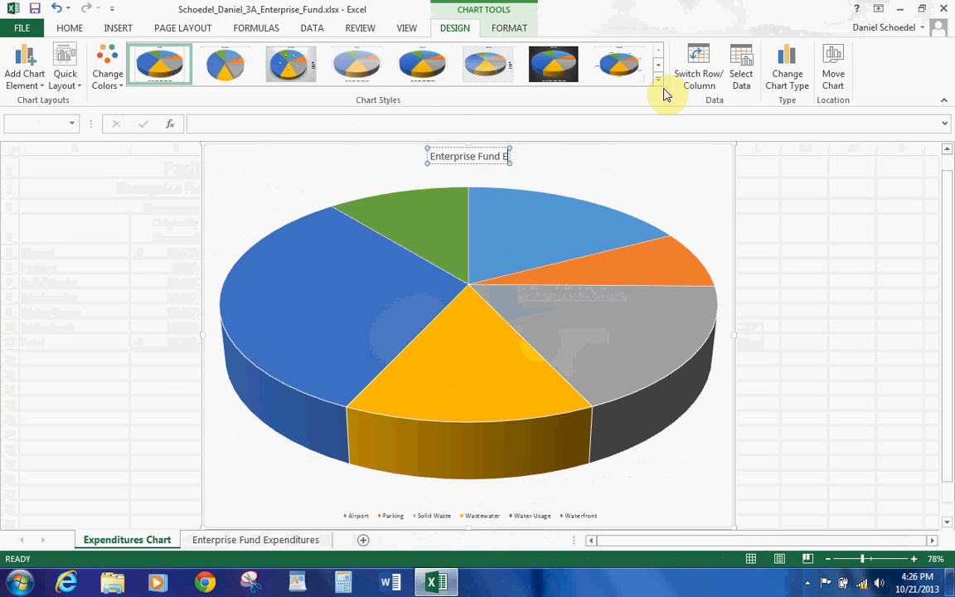
type("xpenditures")
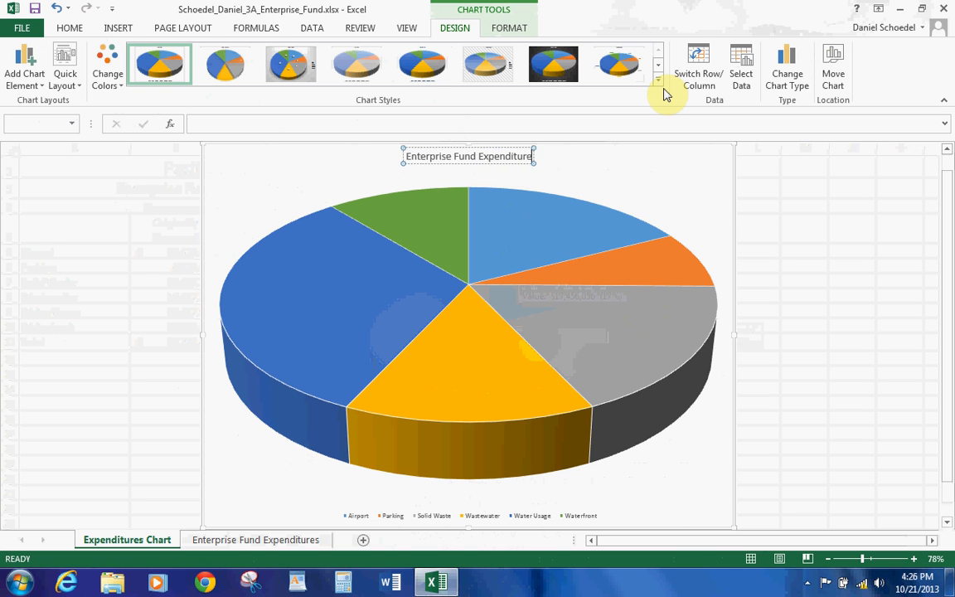
Apply the gold solid-fill WordArt style from the gallery's first row to the entire chart title text
key("shift+Left")
key("shift+Left")
key("shift+Left")
key("shift+Left")
key("shift+Left")
key("shift+Left")
key("shift+Left")
key("shift+Left")
key("shift+Left")
key("shift+Left")
key("shift+Left")
key("shift+Left")
key("shift+Left")
key("shift+Left")
key("shift+Left")
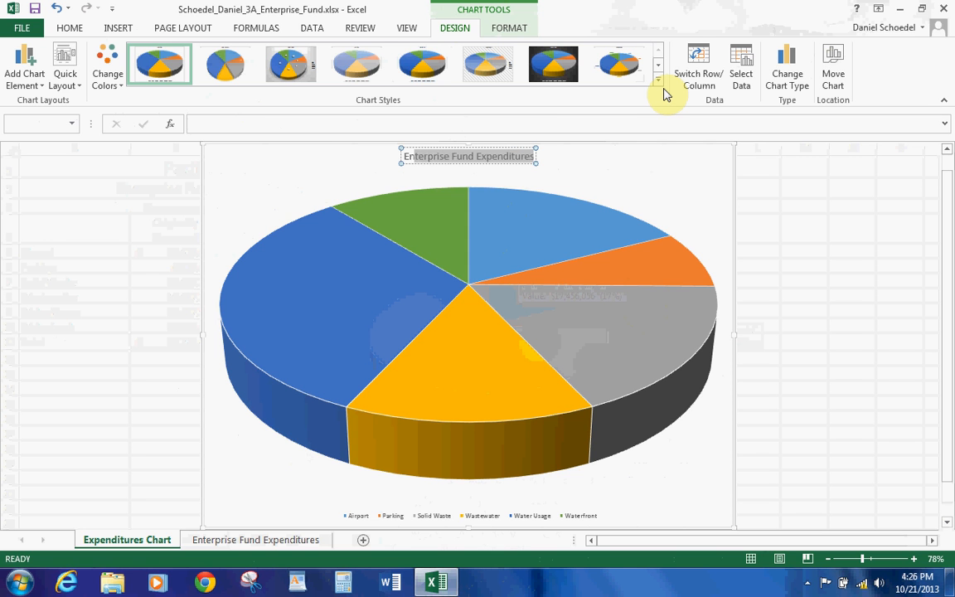
left_click(509, 29)
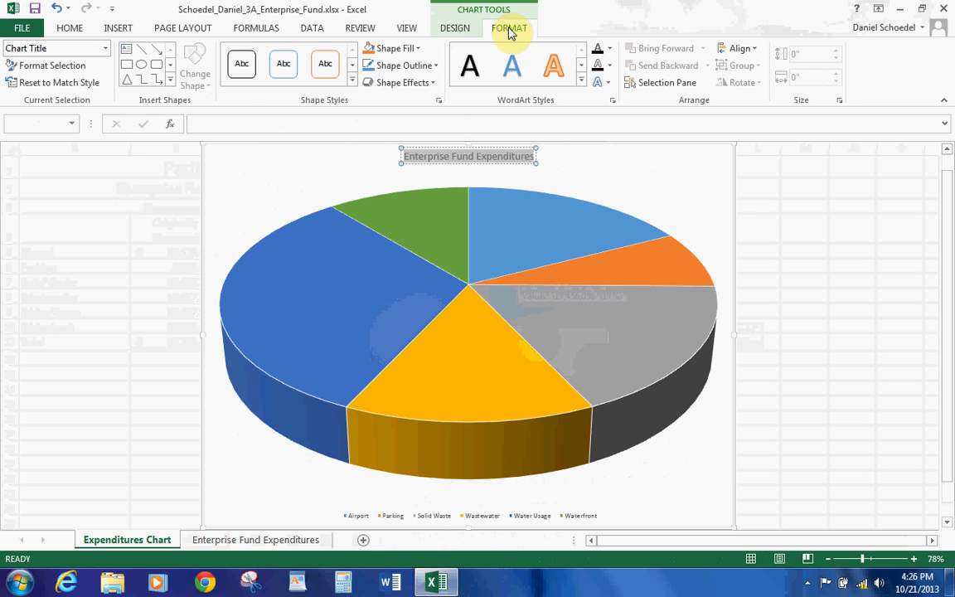
left_click(581, 80)
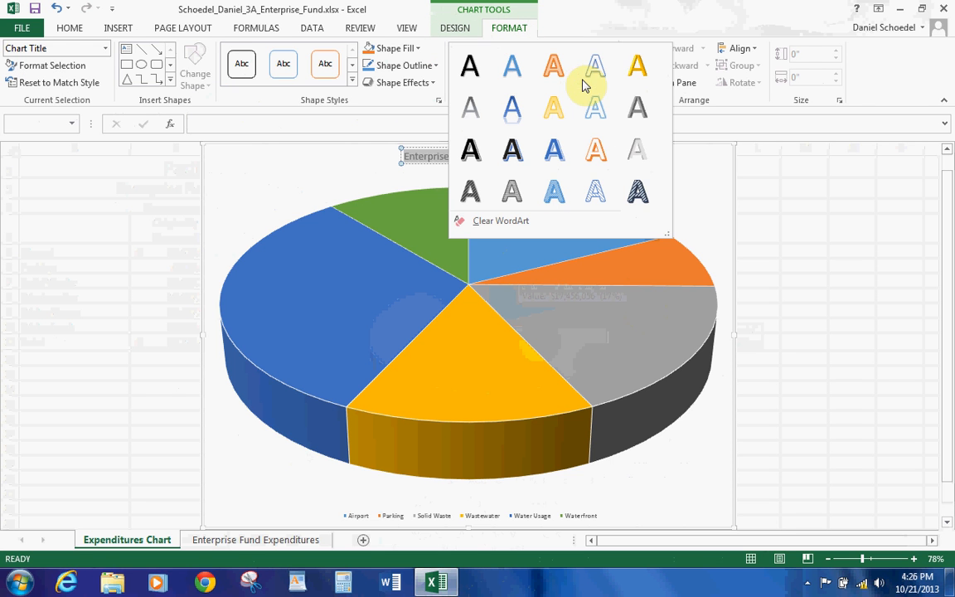
left_click(626, 72)
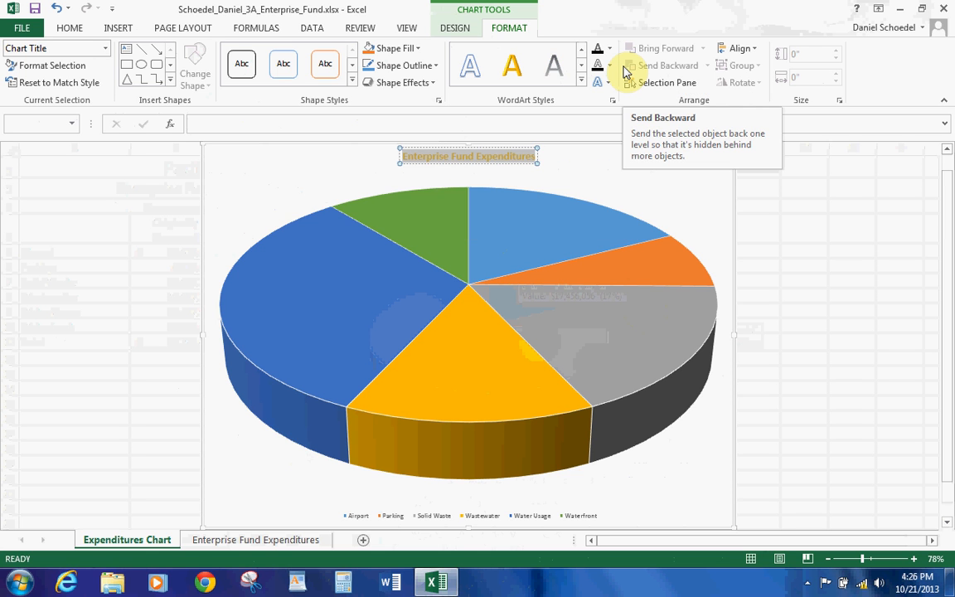
Set the chart title's font size to 32
left_click(70, 29)
left_click(164, 54)
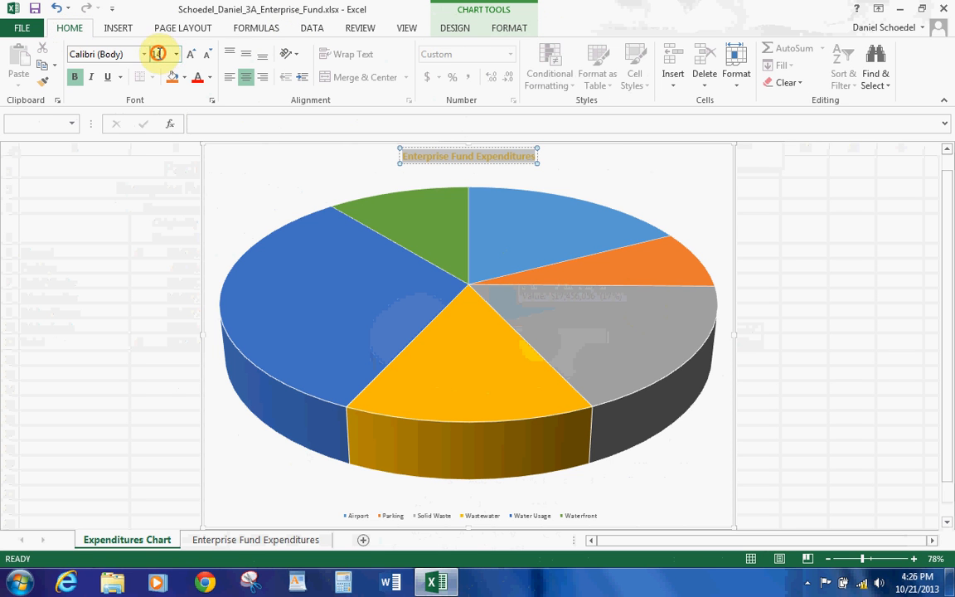
type("32")
key("Return")
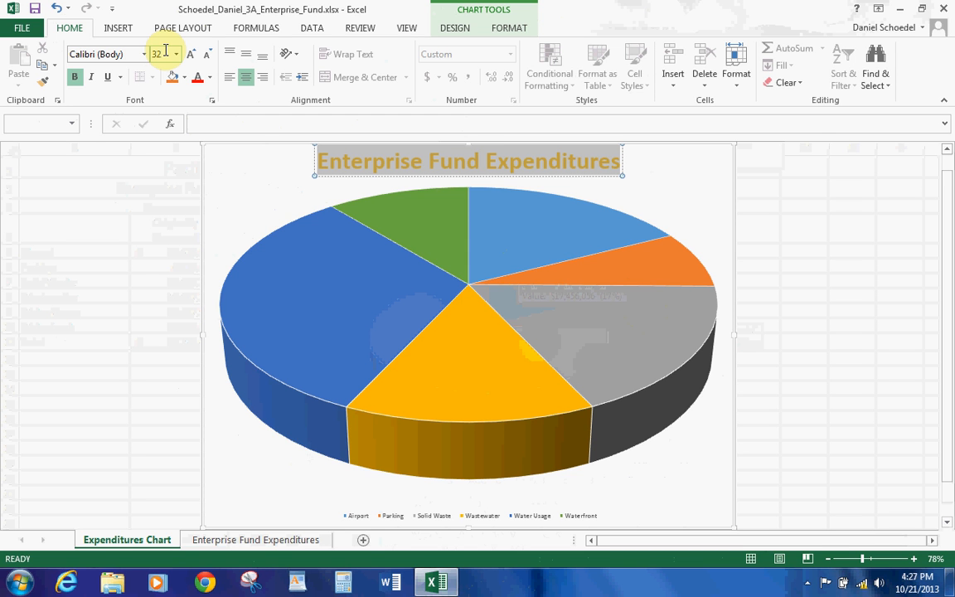
Add data labels to the pie chart and open their detailed formatting options
left_click(717, 184)
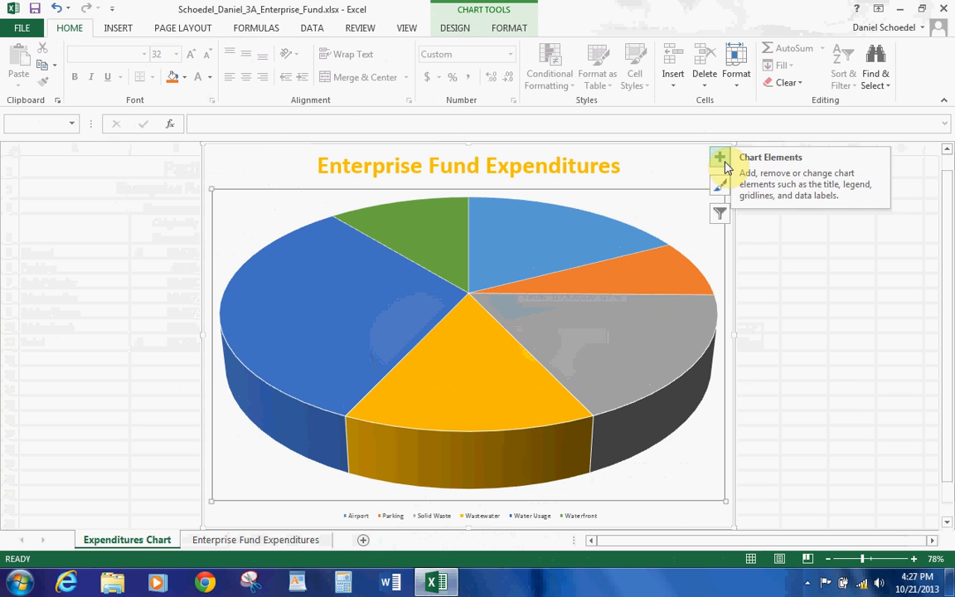
left_click(721, 157)
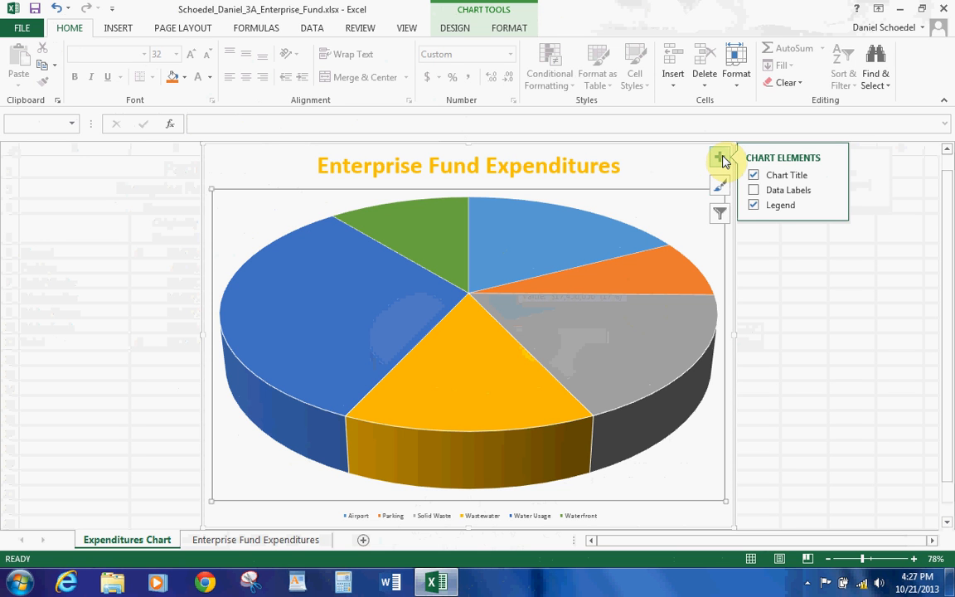
left_click(833, 191)
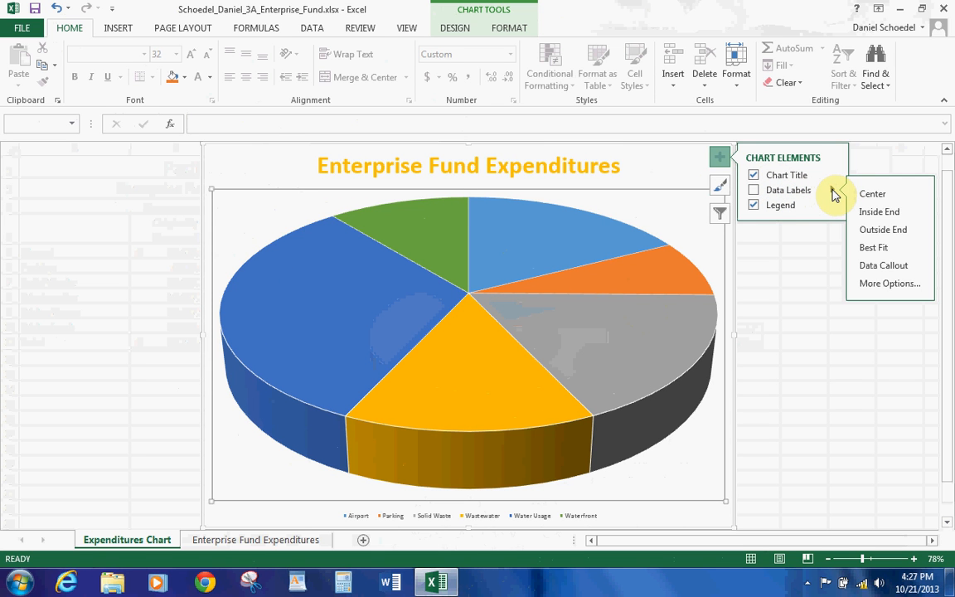
left_click(883, 284)
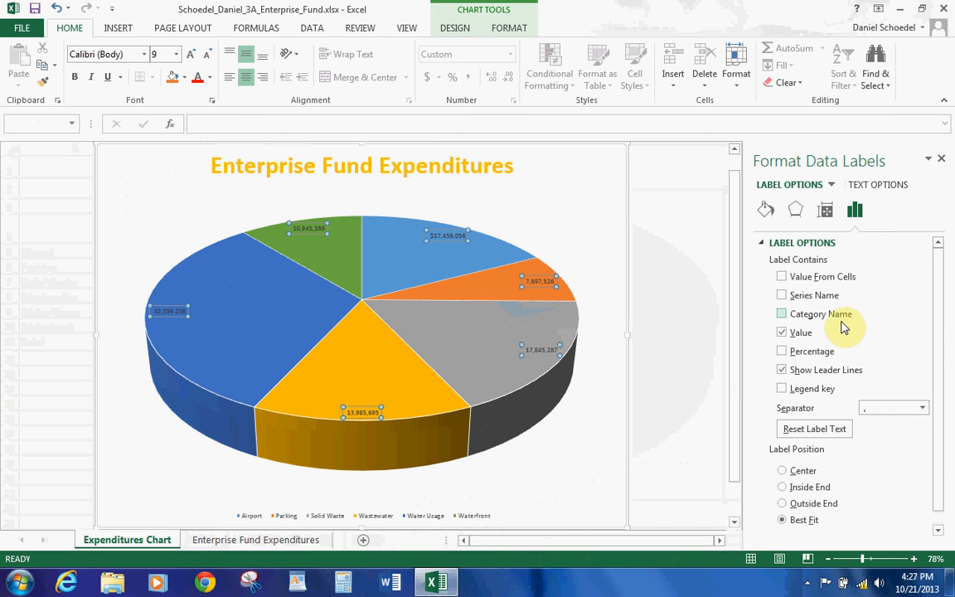
Make the data labels show only category name and percentage, without values or leader lines, and position them at Center
left_click(782, 333)
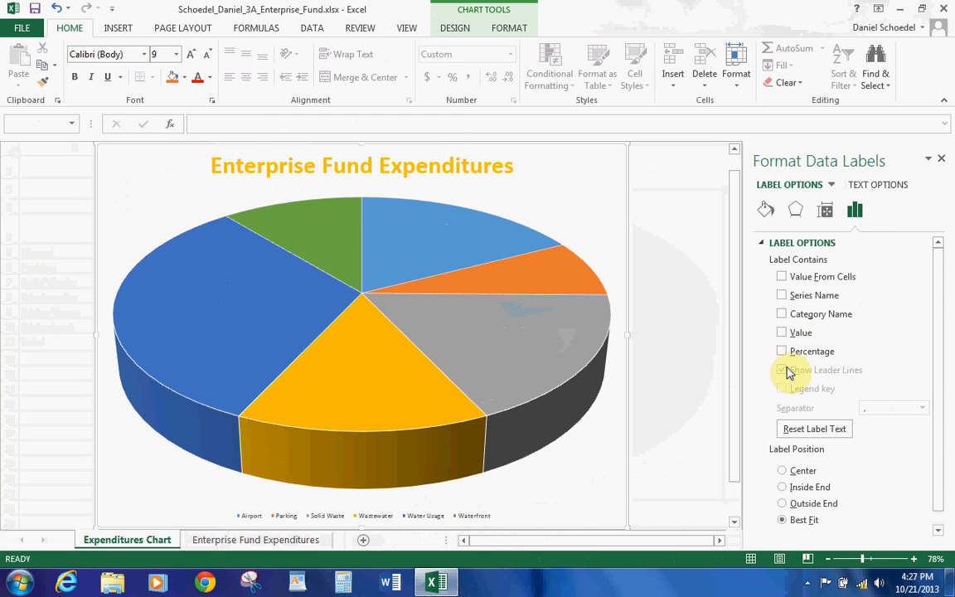
left_click(782, 332)
left_click(781, 314)
left_click(782, 352)
left_click(782, 370)
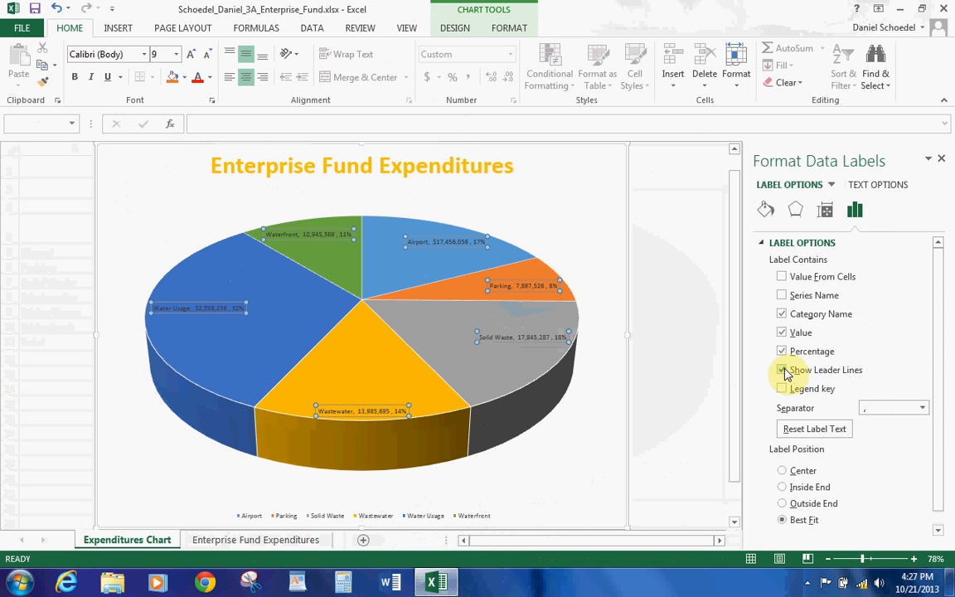
left_click(780, 332)
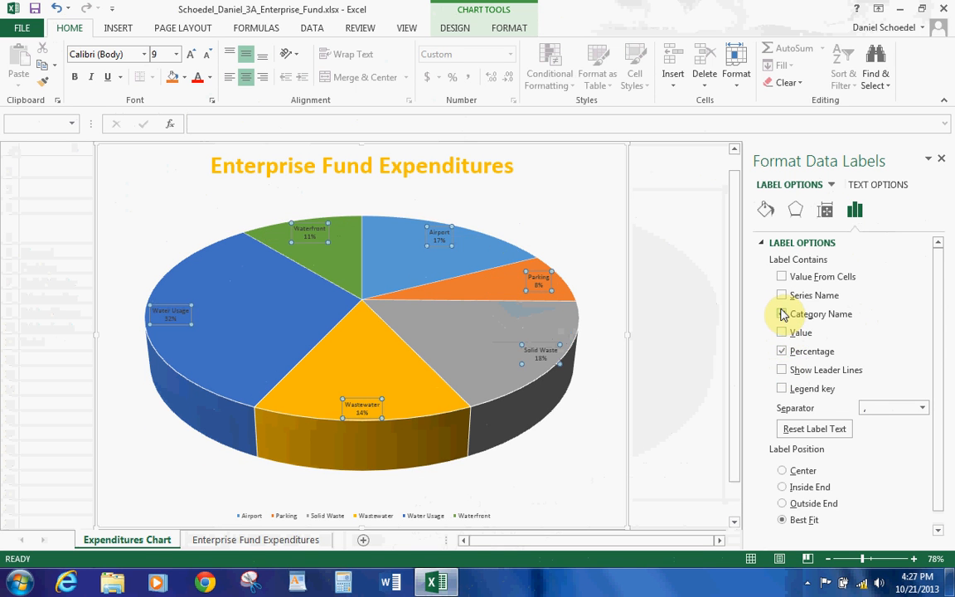
left_click(784, 471)
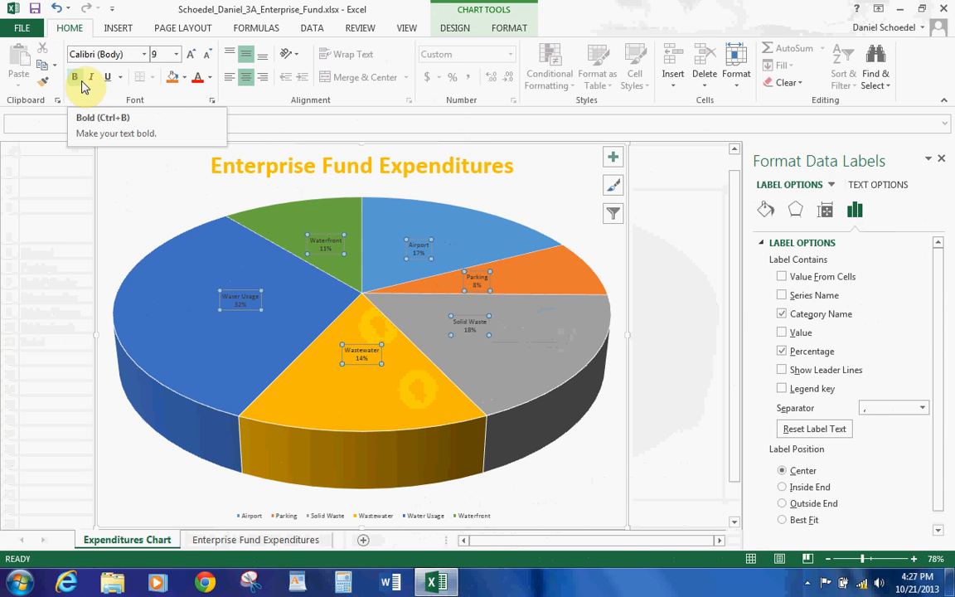
Format all the data labels with the Bold Italic font style at size 11
left_click(80, 79)
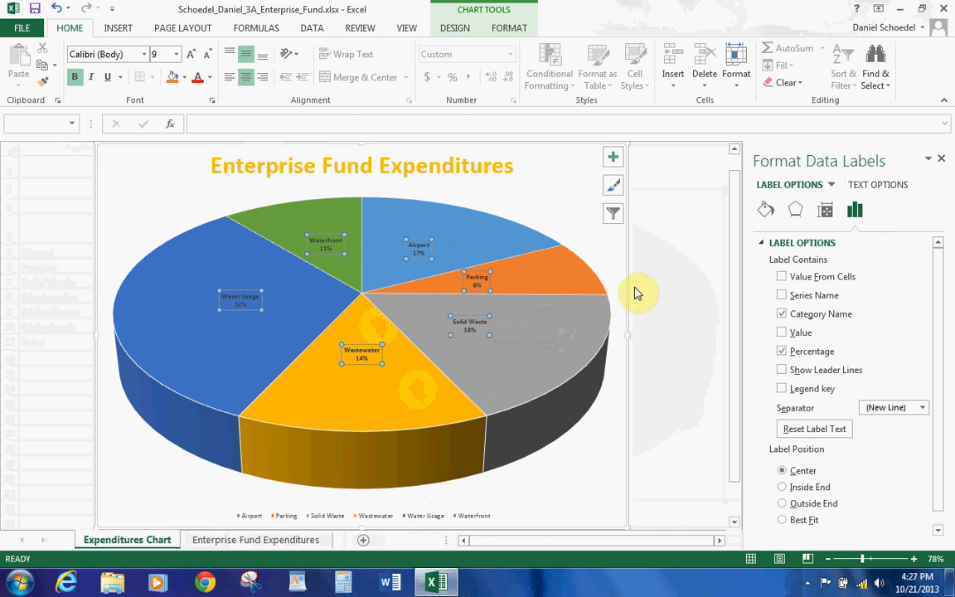
right_click(478, 280)
left_click(517, 333)
left_click(551, 232)
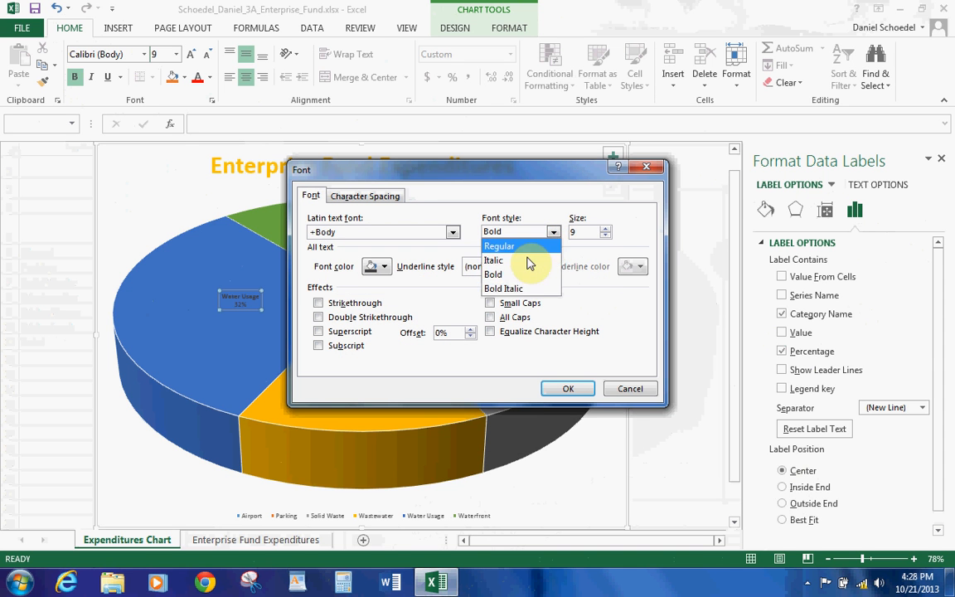
left_click(514, 287)
key("Tab")
type("11")
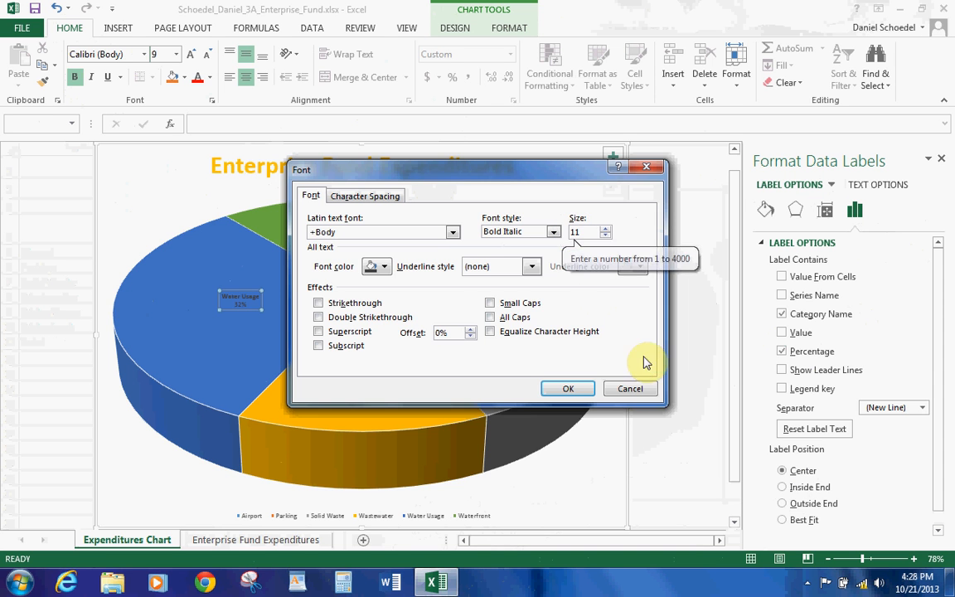
left_click(568, 389)
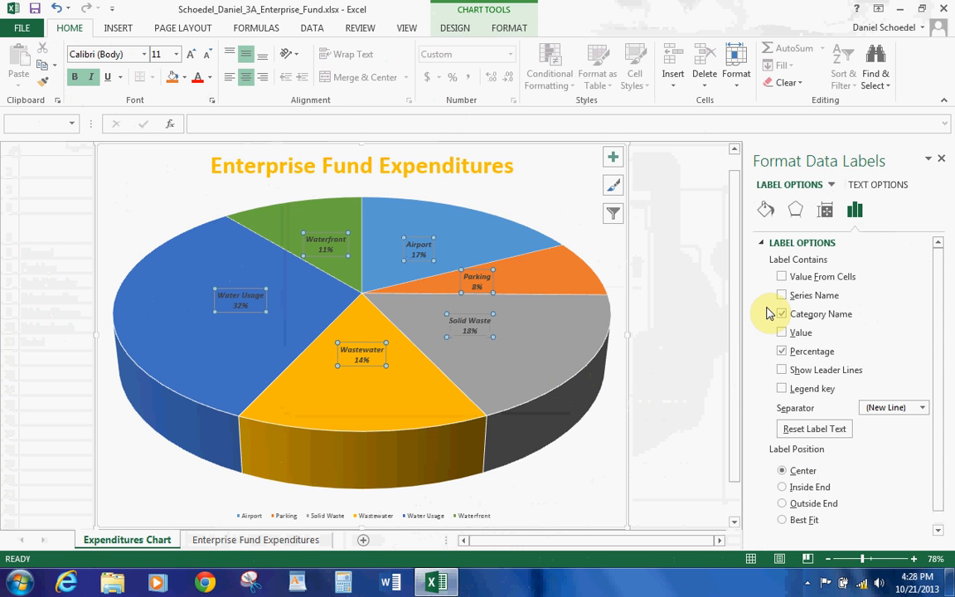
left_click(502, 231)
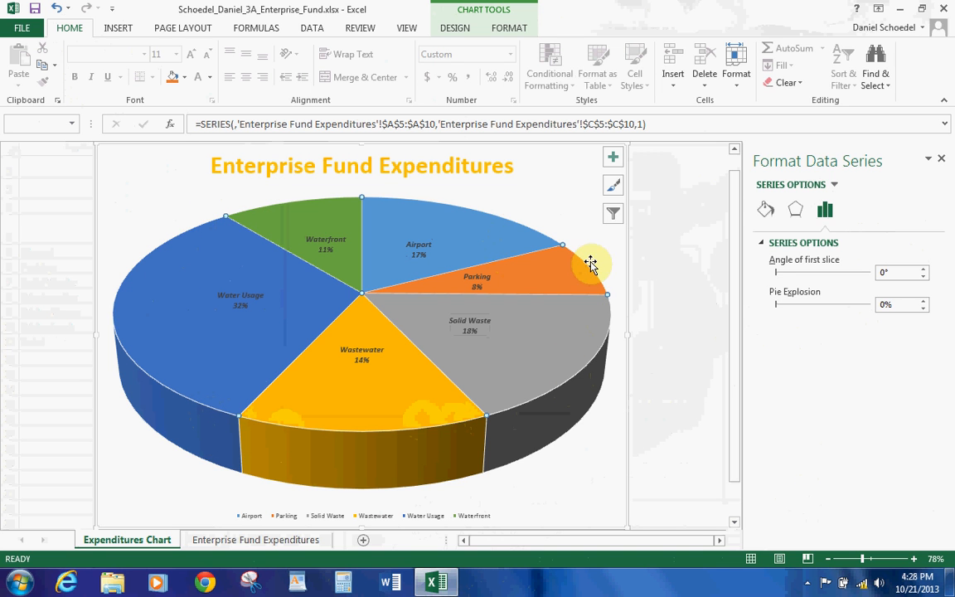
left_click(501, 232)
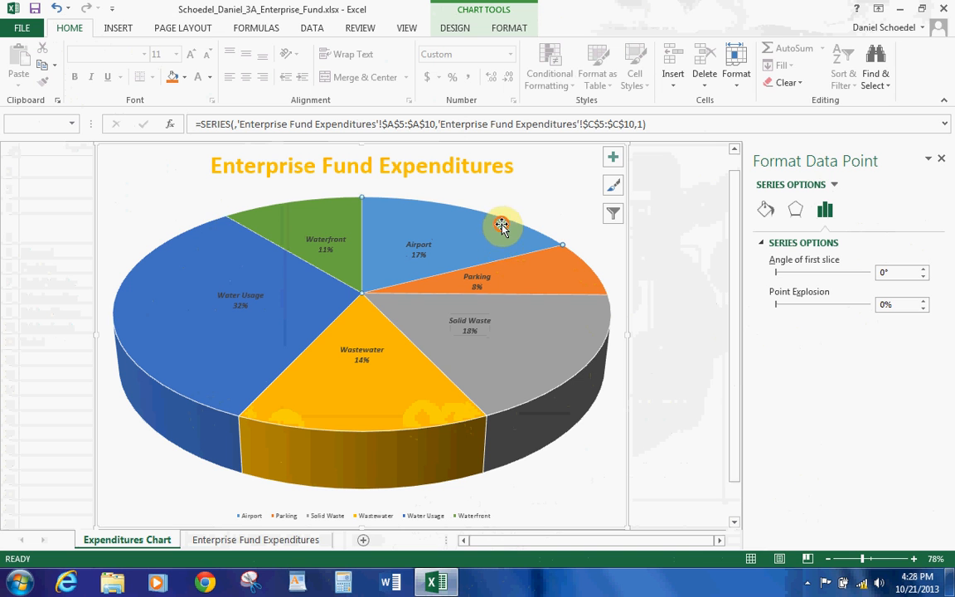
left_click(521, 269)
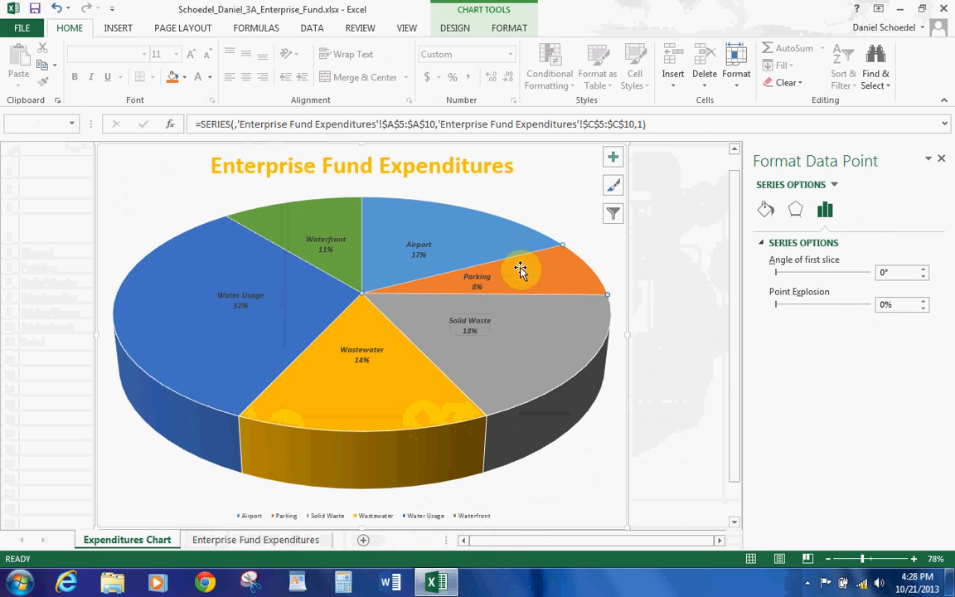
left_click(556, 208)
Apply a rounded top bevel to the whole pie series with width and height both set to 512 pt
left_click(533, 247)
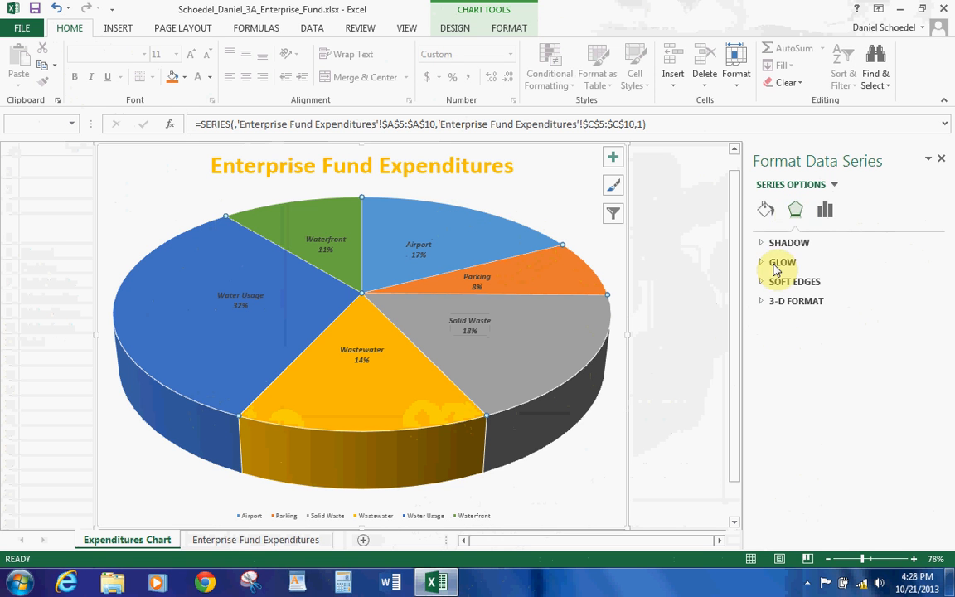
left_click(763, 303)
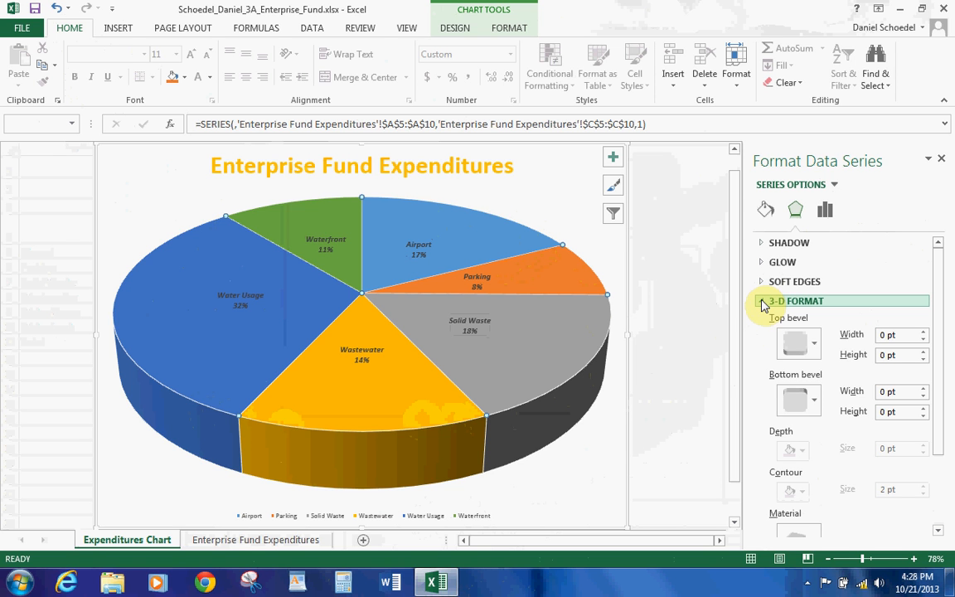
left_click(808, 341)
left_click(799, 455)
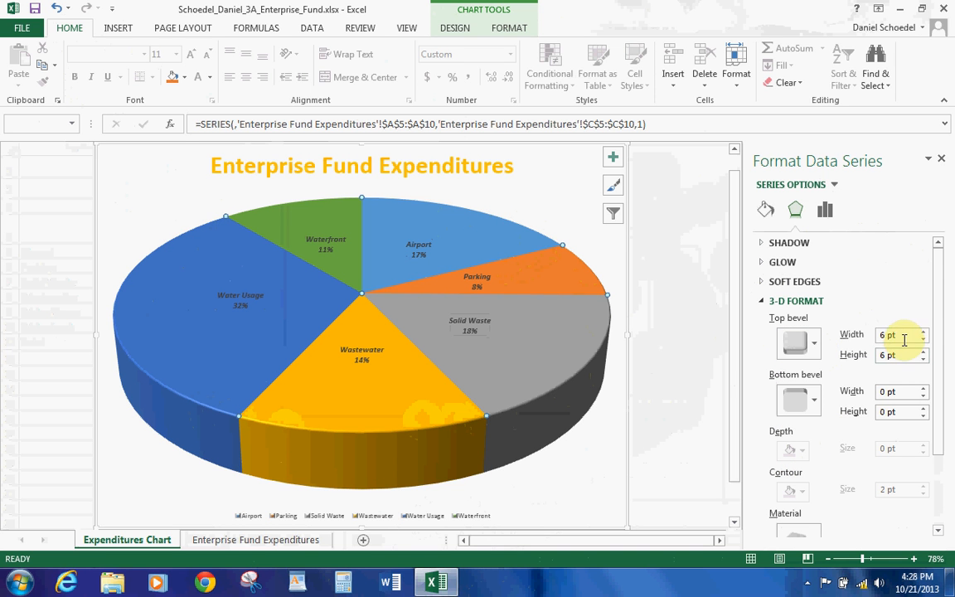
left_click_drag(904, 335, 869, 337)
type("512")
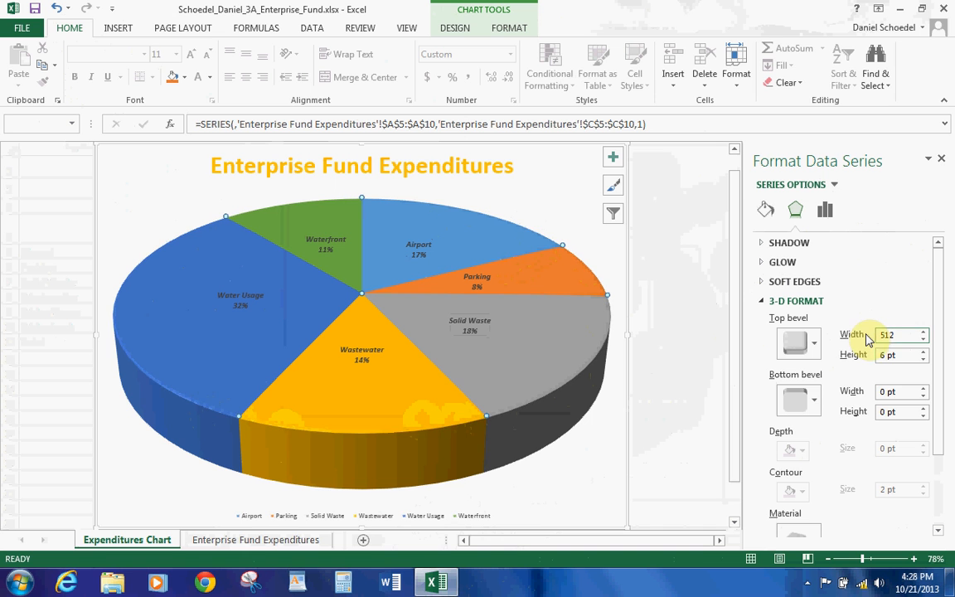
key("Tab")
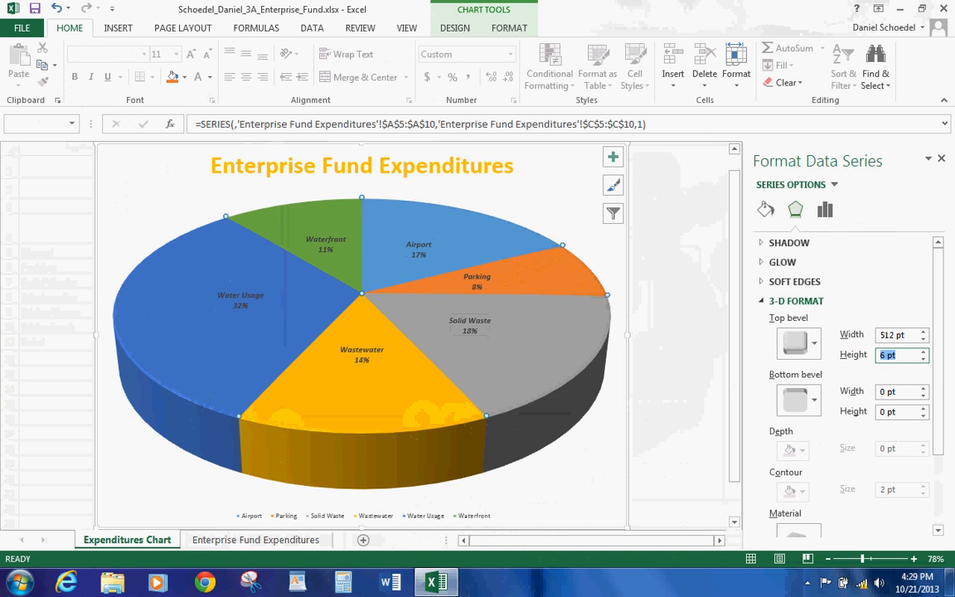
type("512")
Apply a bottom bevel to the pie series and set its width and height to 512 pt
left_click(815, 402)
left_click(793, 272)
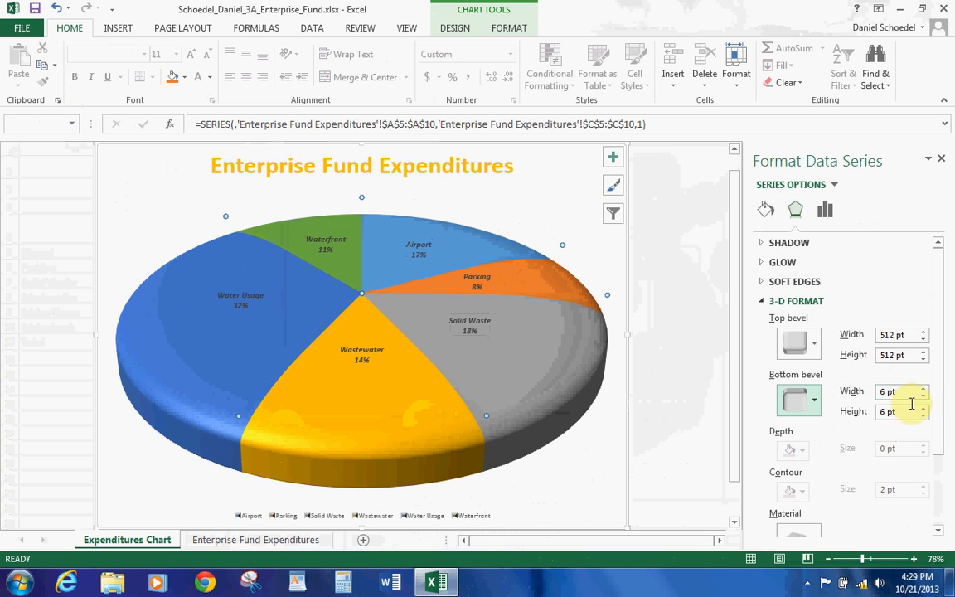
left_click(853, 389)
type("512")
key("Tab")
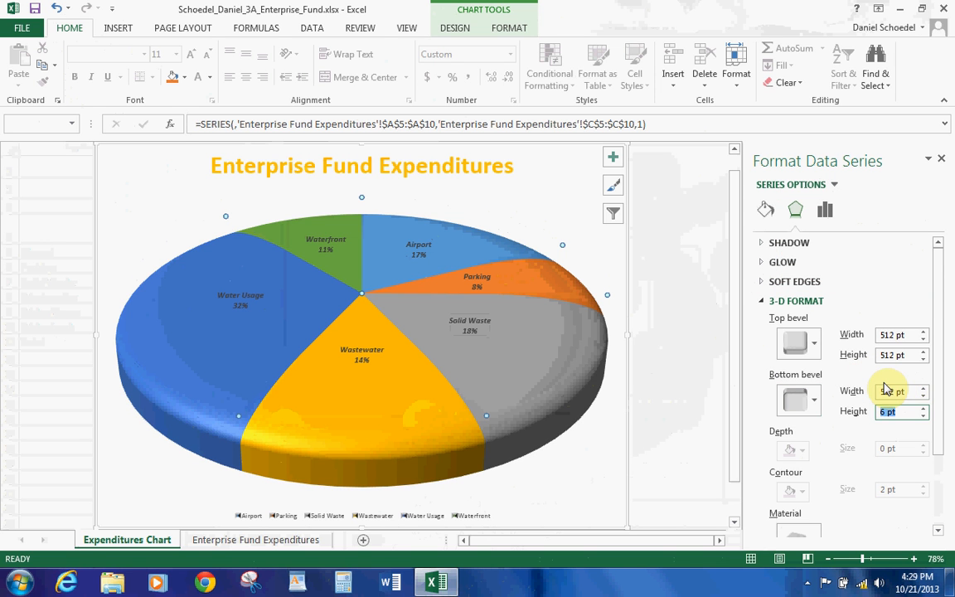
type("512")
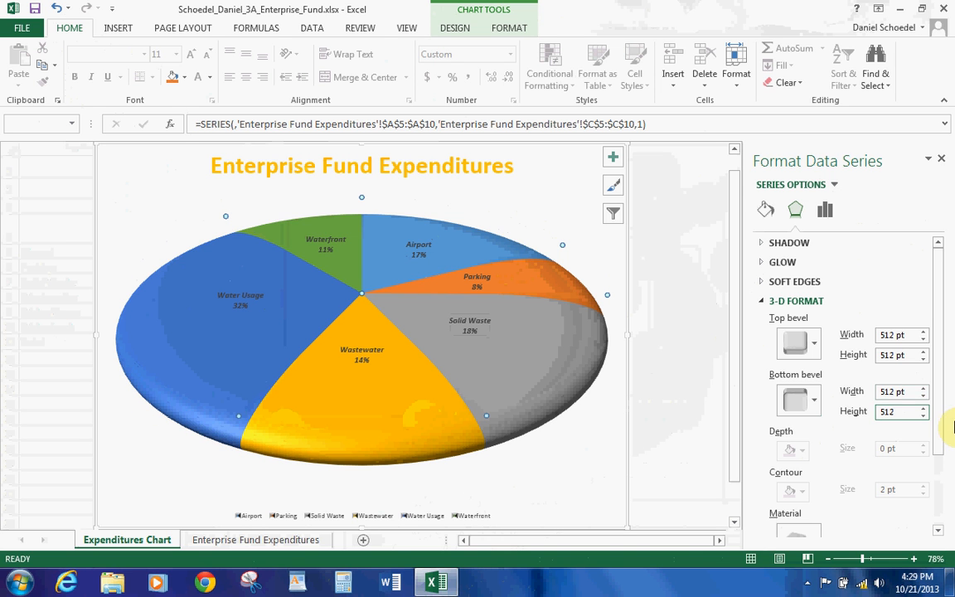
Change the pie series' 3-D material to the third option in the Standard group
left_click_drag(937, 405, 928, 502)
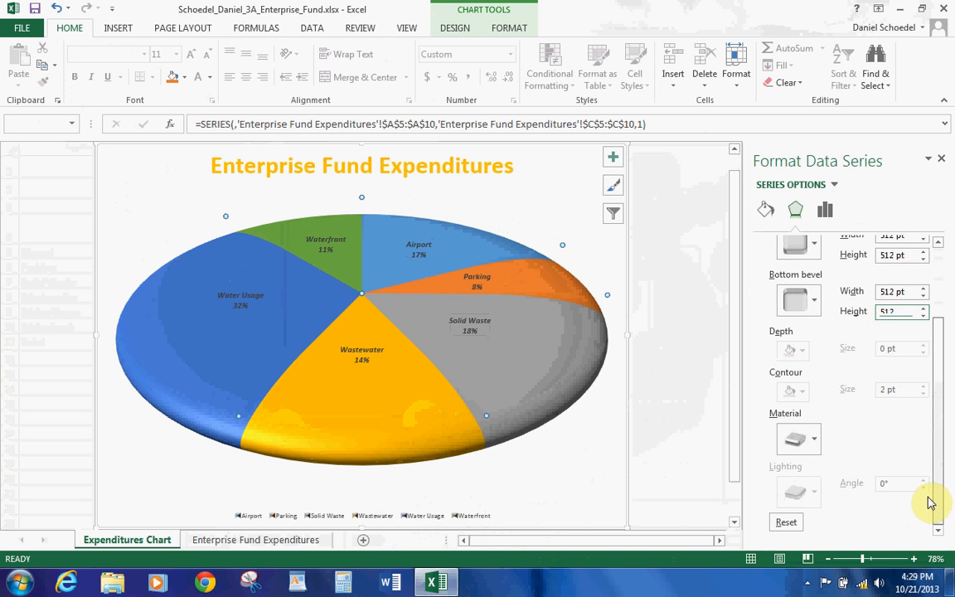
left_click(813, 441)
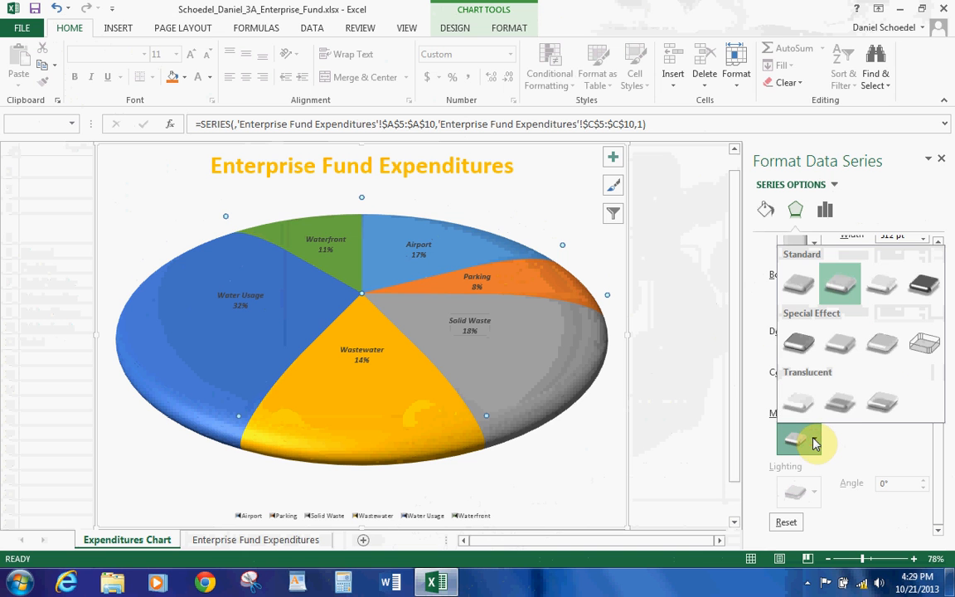
left_click(878, 286)
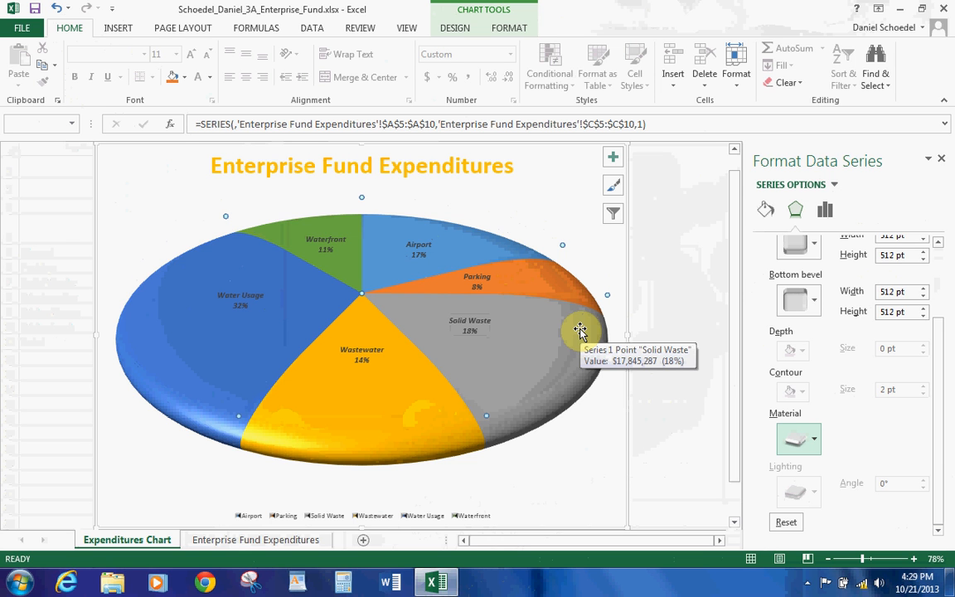
Dismiss the SkyDrive error dialog and give the pie series the shadow preset with 85% transparency, 90% size, 12 pt blur, 90° angle and 25 pt distance
scroll(911, 265, "up", 3)
left_click(762, 303)
left_click(761, 246)
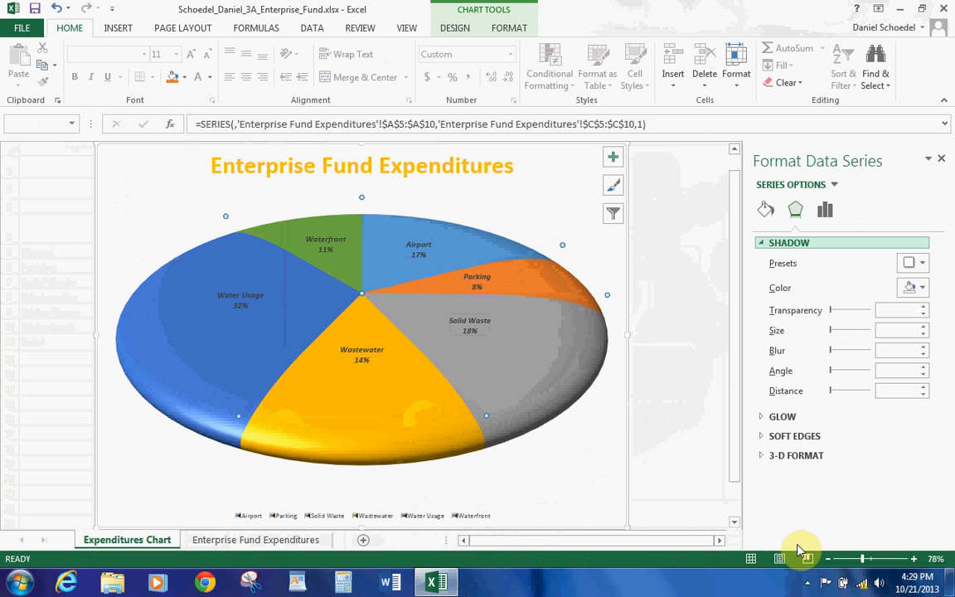
left_click(809, 583)
left_click(809, 583)
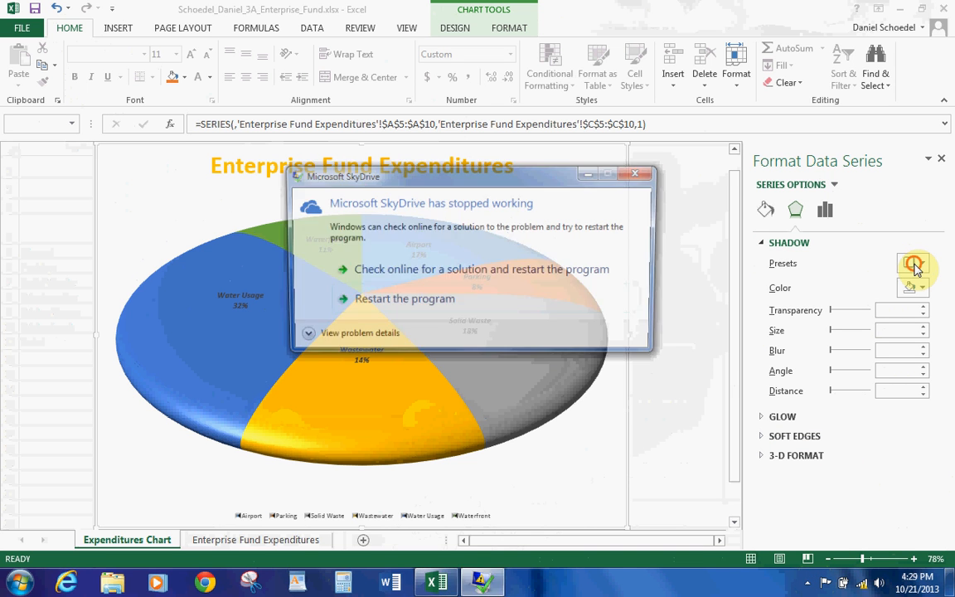
left_click(639, 173)
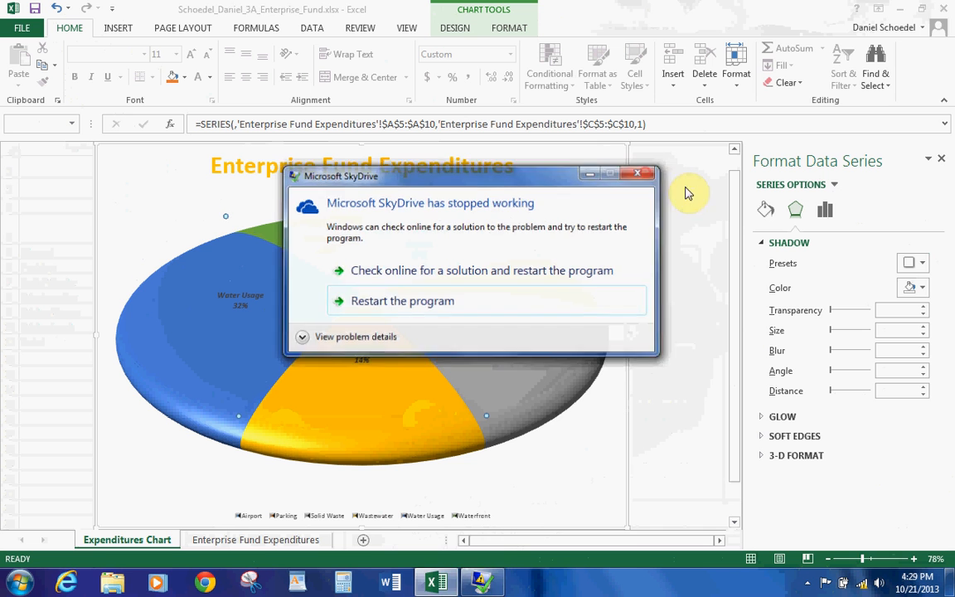
left_click(924, 264)
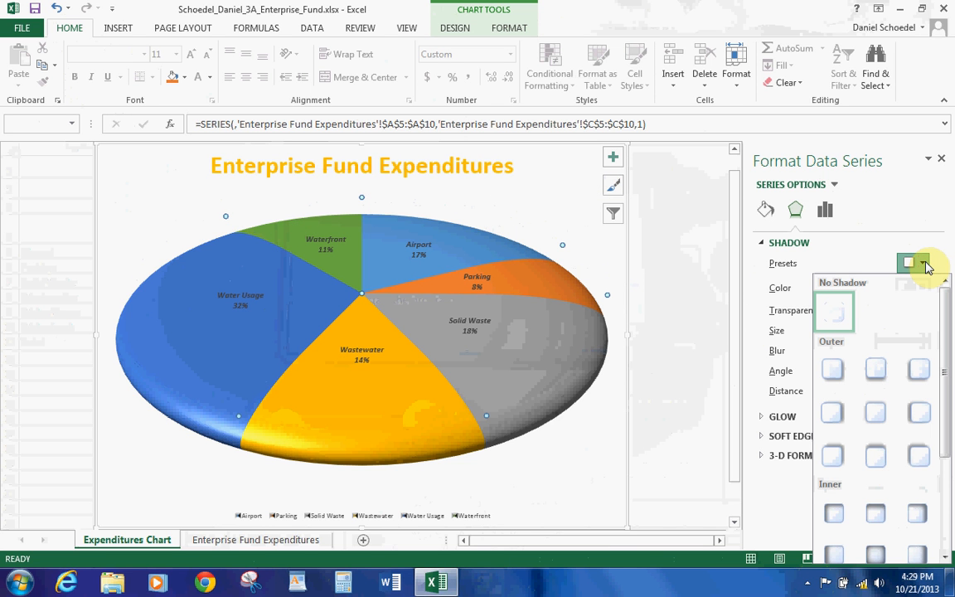
scroll(951, 454, "down", 3)
scroll(951, 454, "down", 2)
left_click(919, 500)
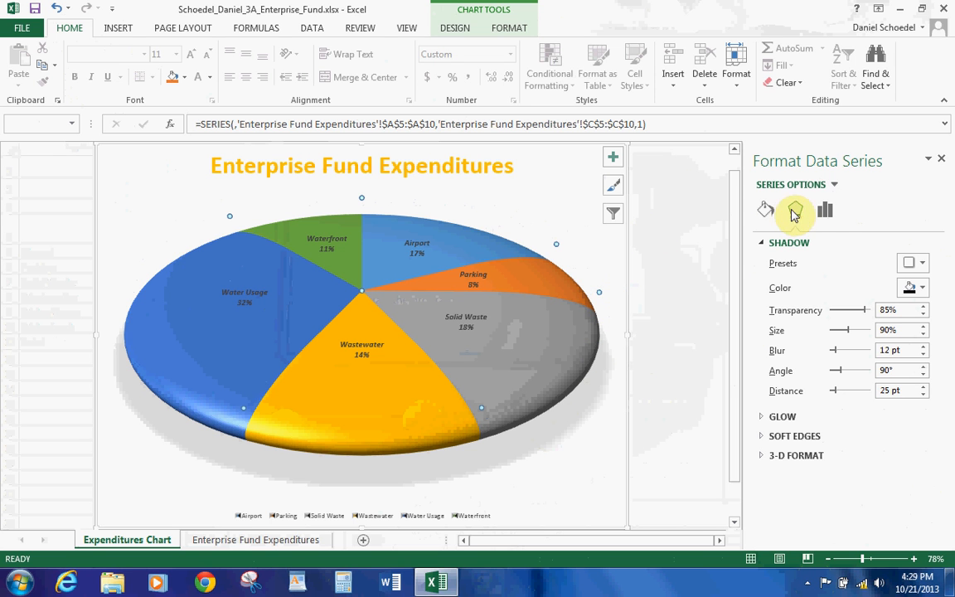
Rotate the pie by setting the angle of the first slice to 250°
left_click(827, 211)
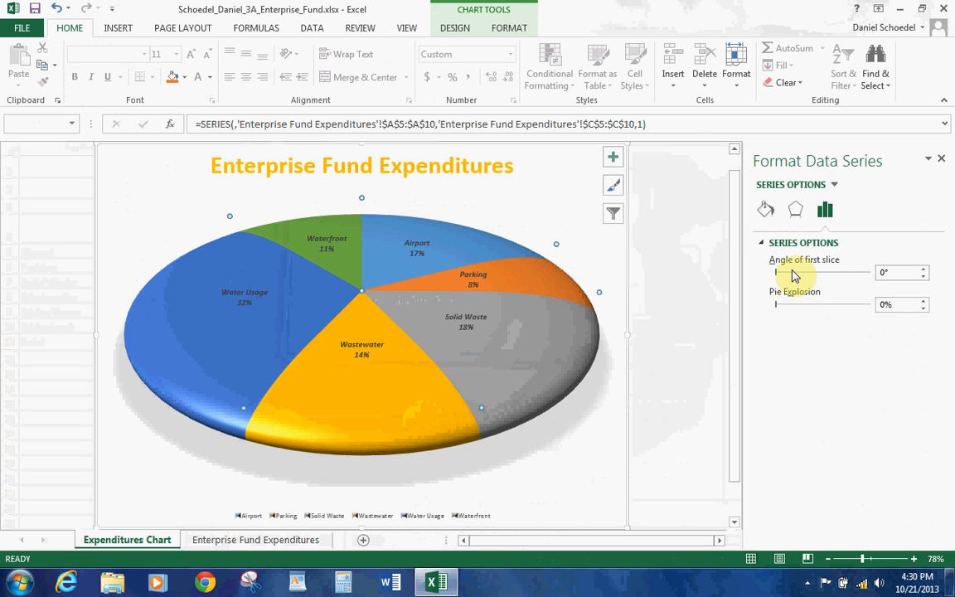
left_click_drag(776, 276, 787, 273)
left_click_drag(895, 273, 859, 271)
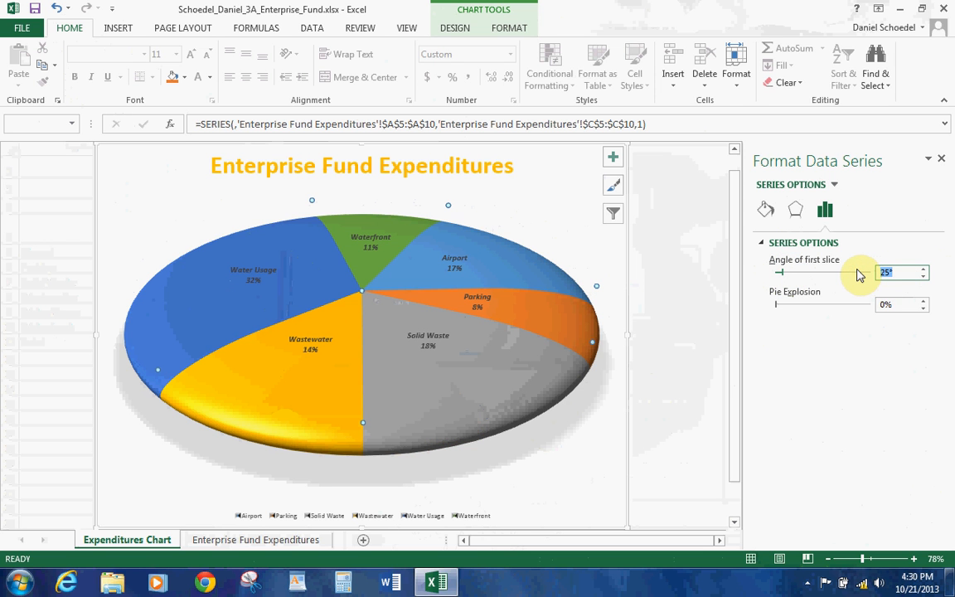
type("250")
key("Return")
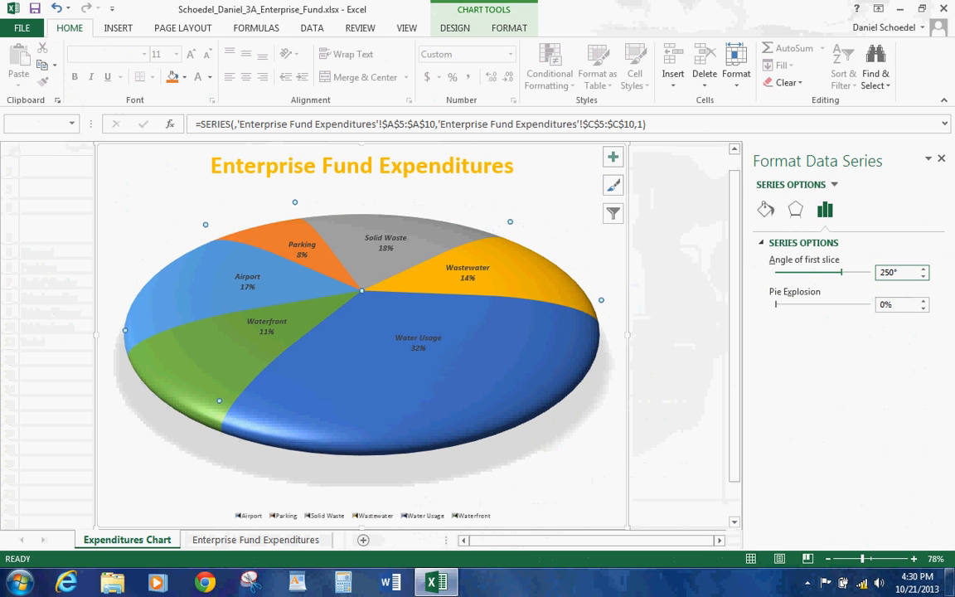
Select only the Waterfront slice and set its point explosion to 10%
left_click_drag(900, 305, 883, 309)
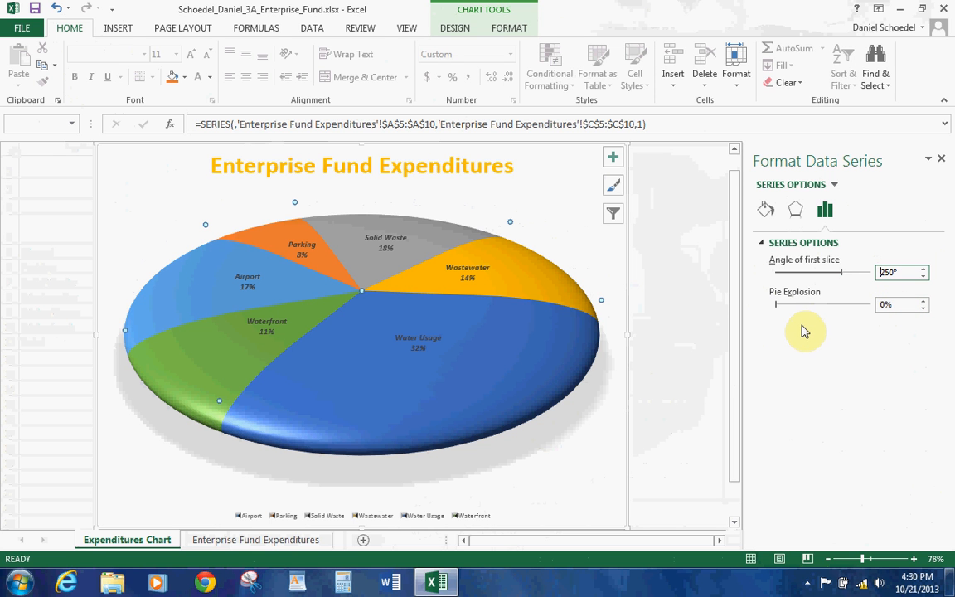
left_click(258, 335)
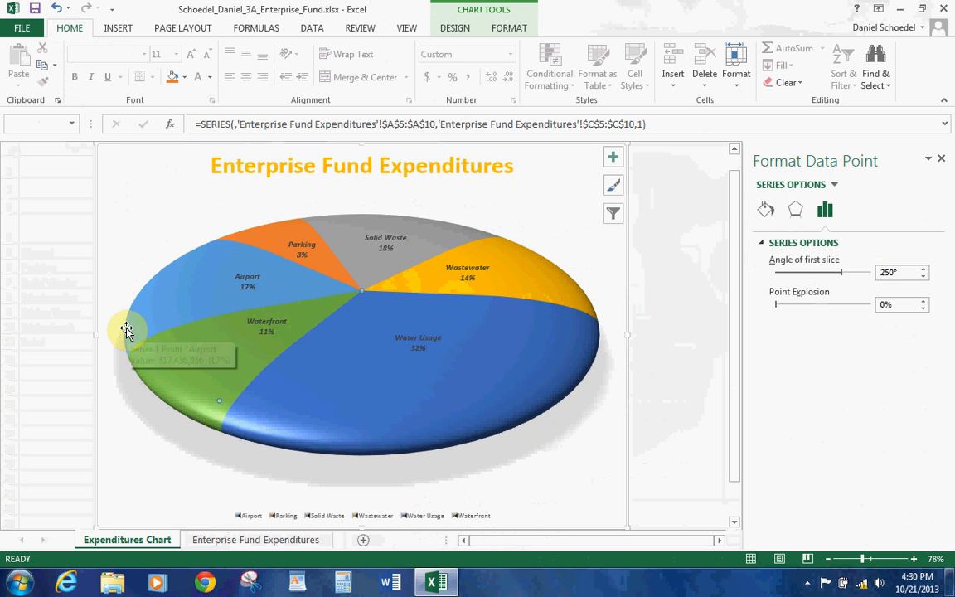
mouse_move(225, 393)
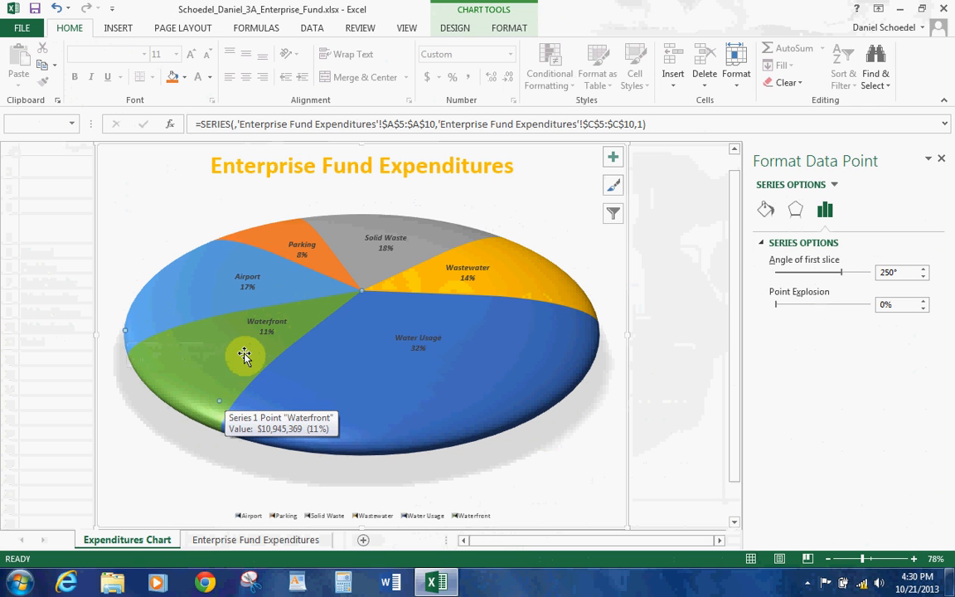
double_click(893, 308)
type("10")
key("Return")
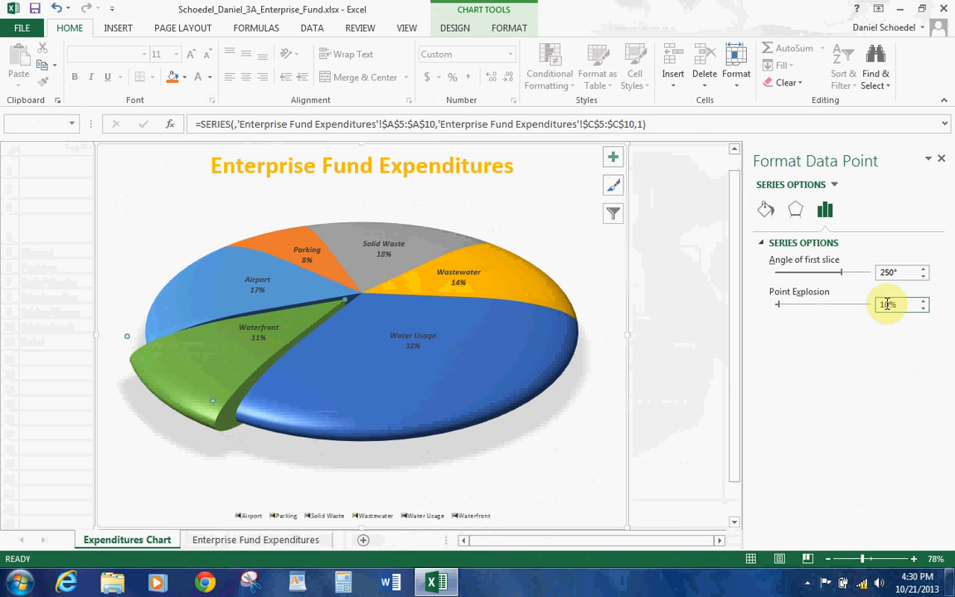
Try pulling the Waterfront slice farther out to a 20% explosion, and restore its point explosion to 10%
left_click(246, 338)
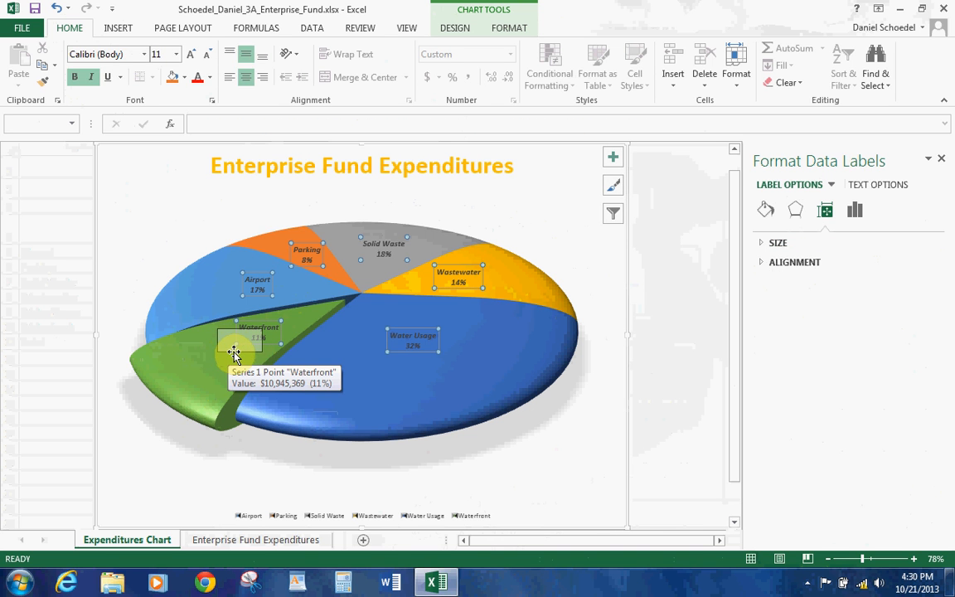
left_click(247, 343)
left_click_drag(247, 344, 177, 379)
left_click(902, 305)
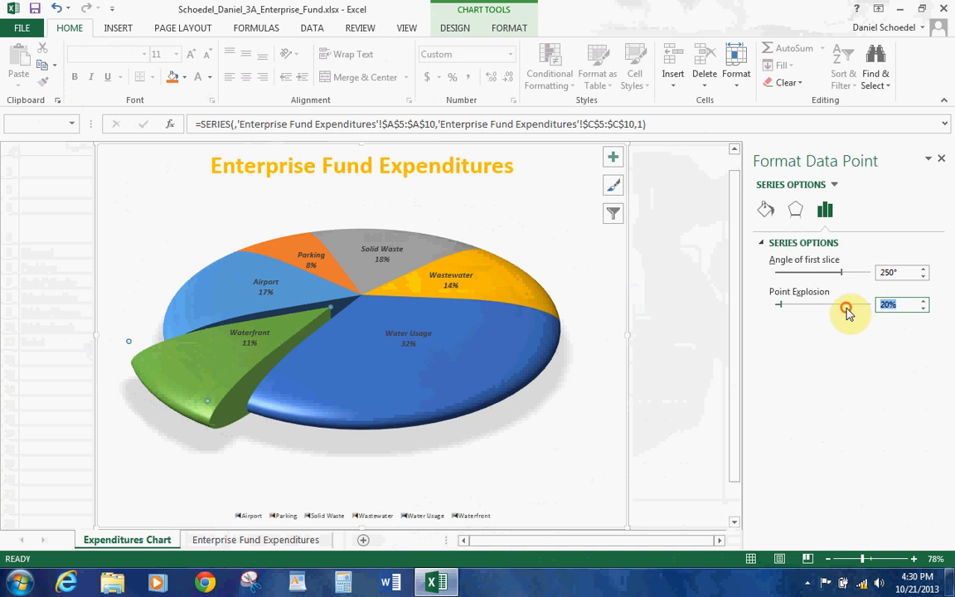
type("10")
key("Return")
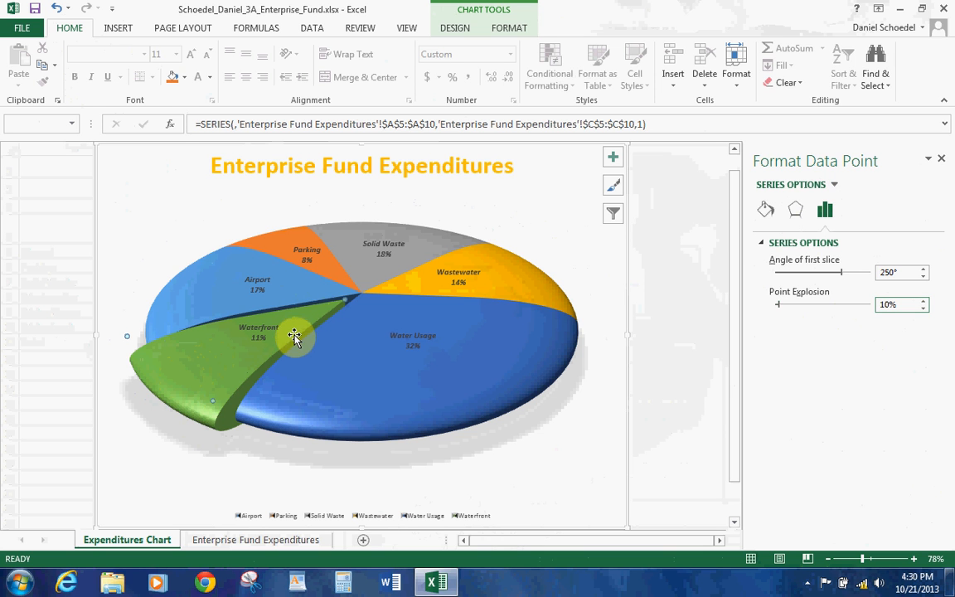
Give the Waterfront slice a gradient fill using the green radial preset in the fourth row of the preset gradients
left_click(765, 211)
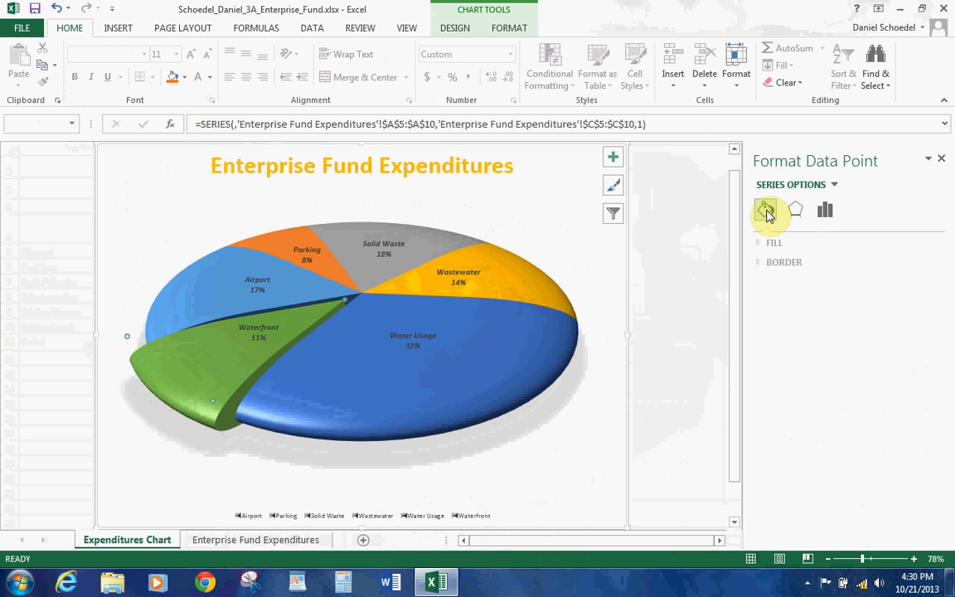
left_click(762, 242)
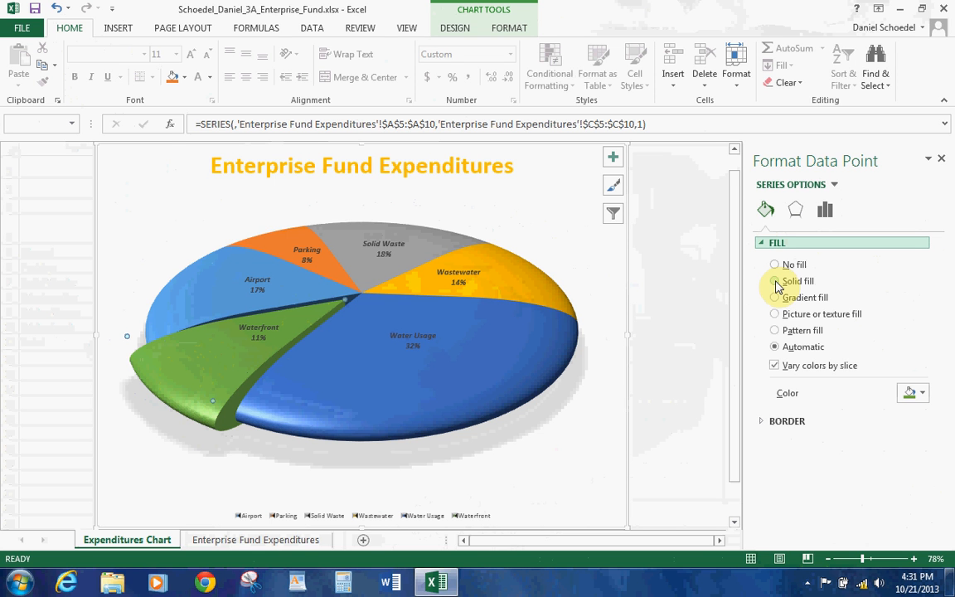
left_click(776, 297)
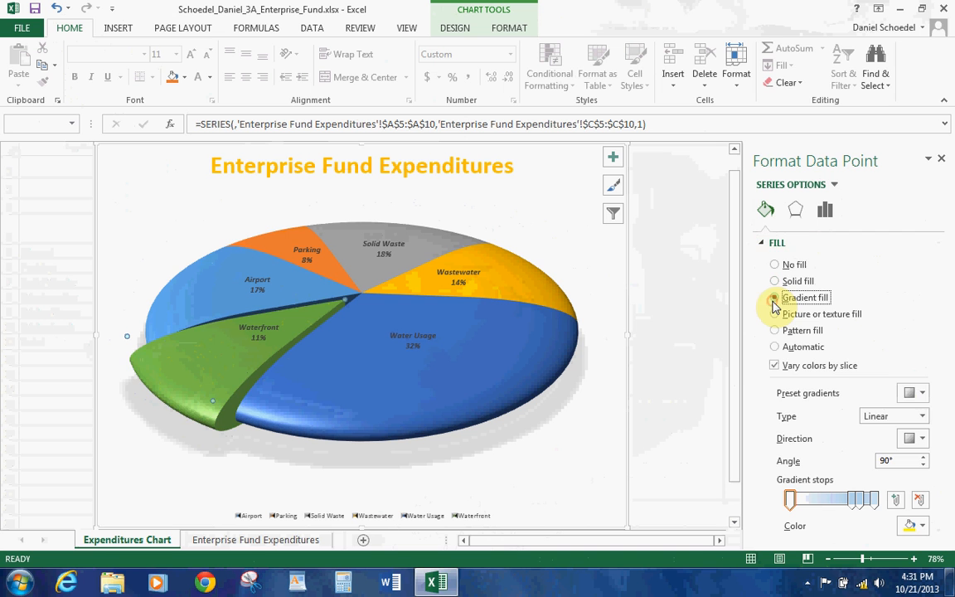
left_click(922, 395)
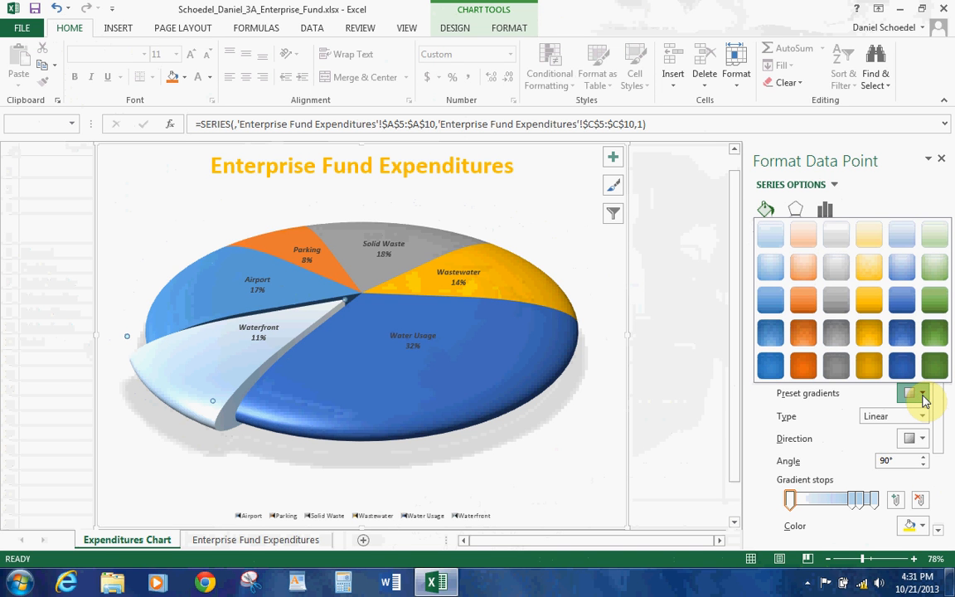
left_click(937, 330)
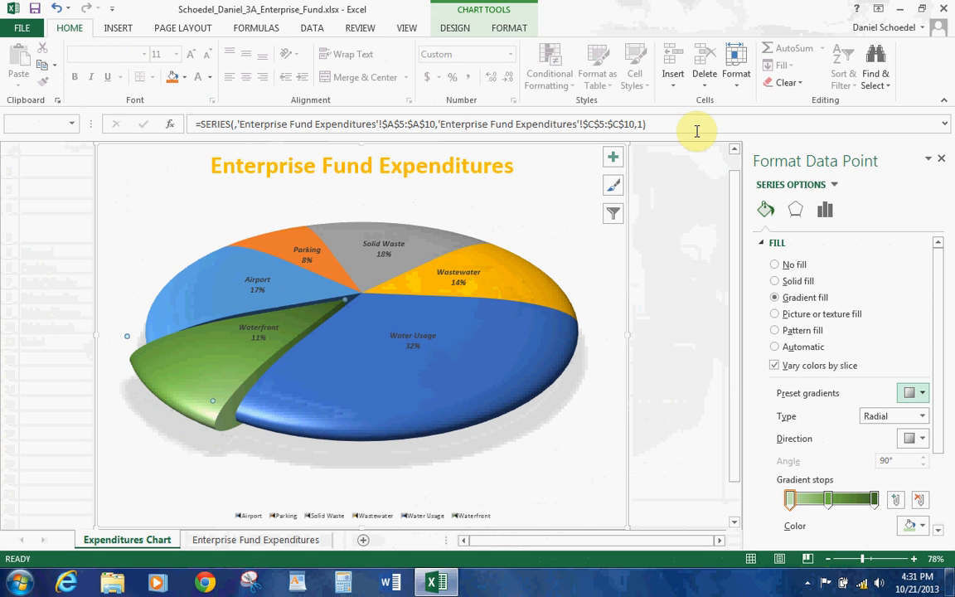
Give the chart area a gradient fill using the blue radial preset in the fourth row of the preset gradients
left_click(834, 184)
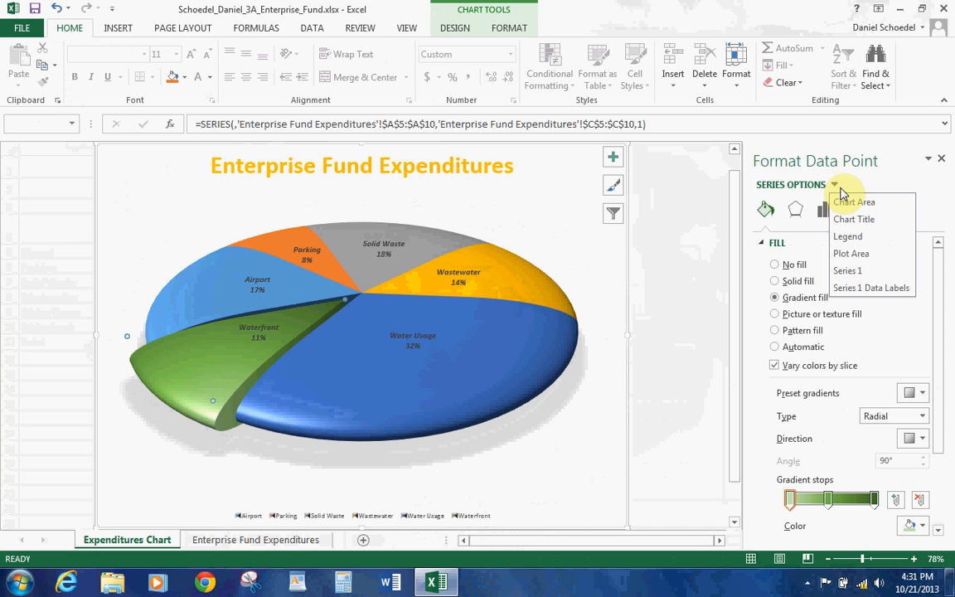
left_click(853, 203)
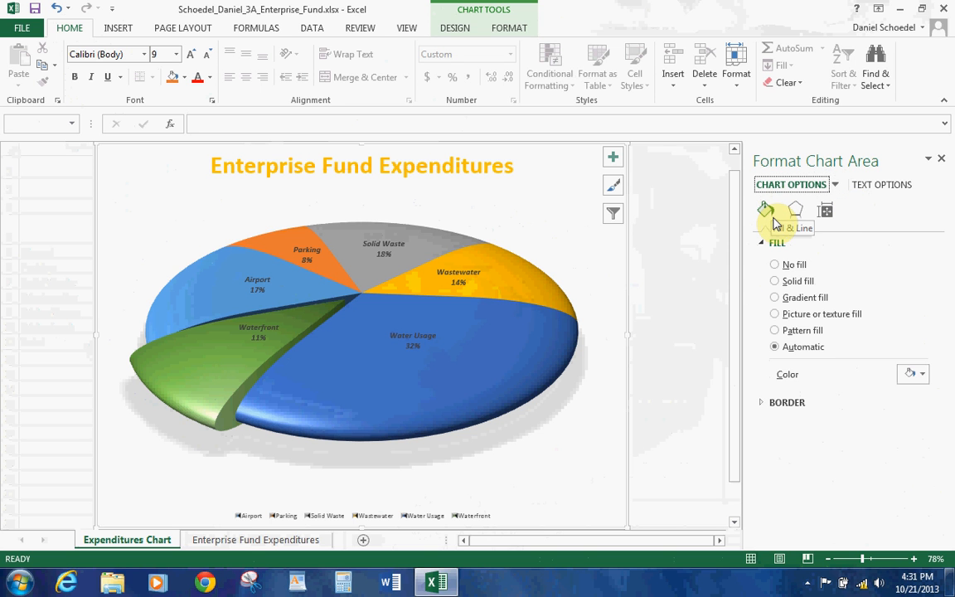
left_click(777, 300)
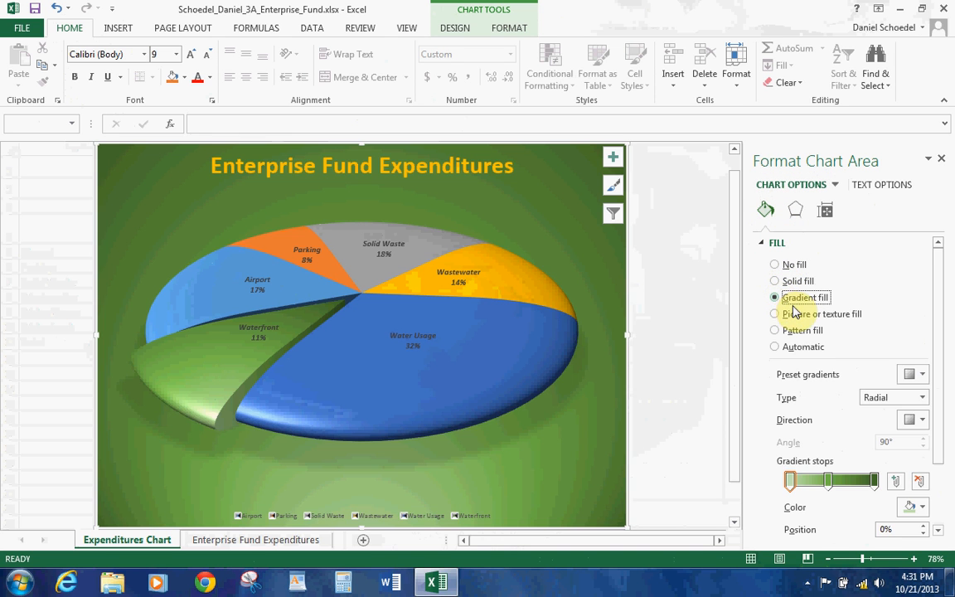
left_click(922, 374)
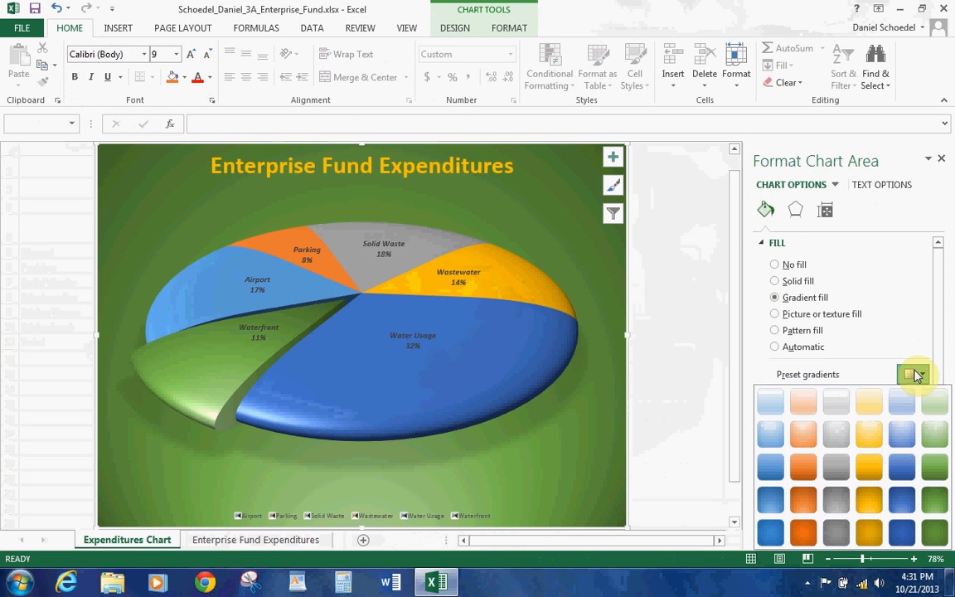
left_click(770, 499)
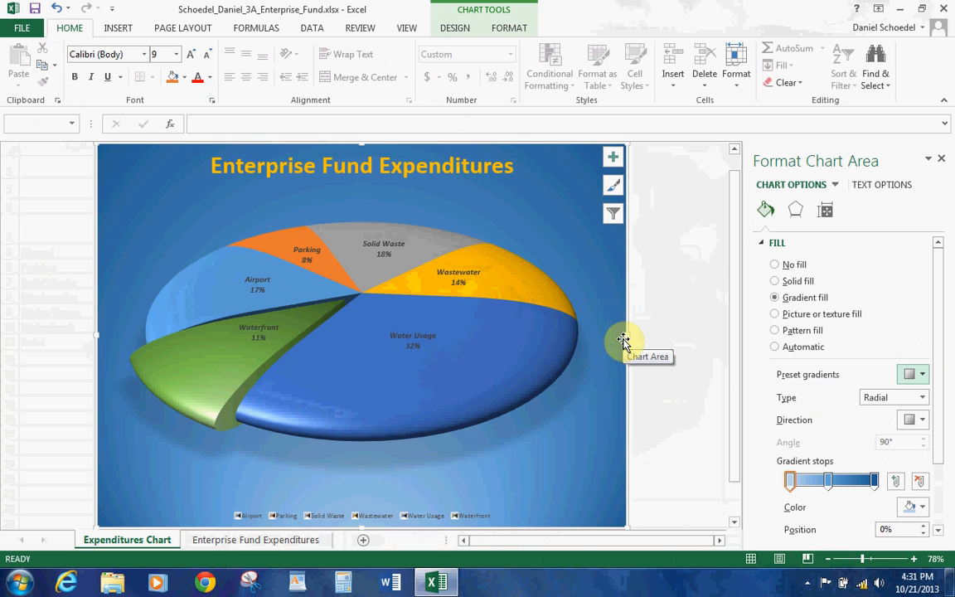
Set the chart area's border to a solid line
left_click(763, 247)
left_click(763, 264)
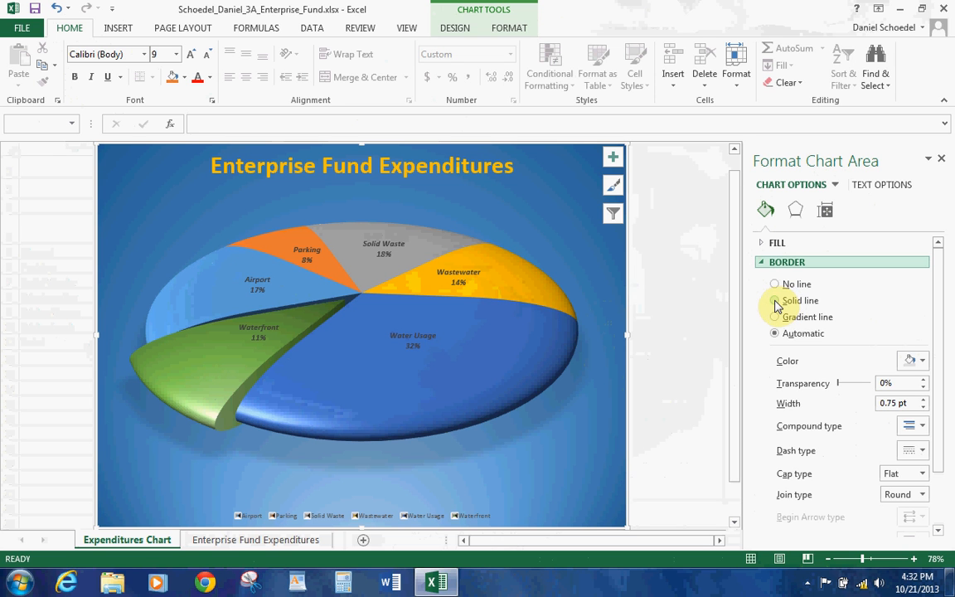
left_click(776, 303)
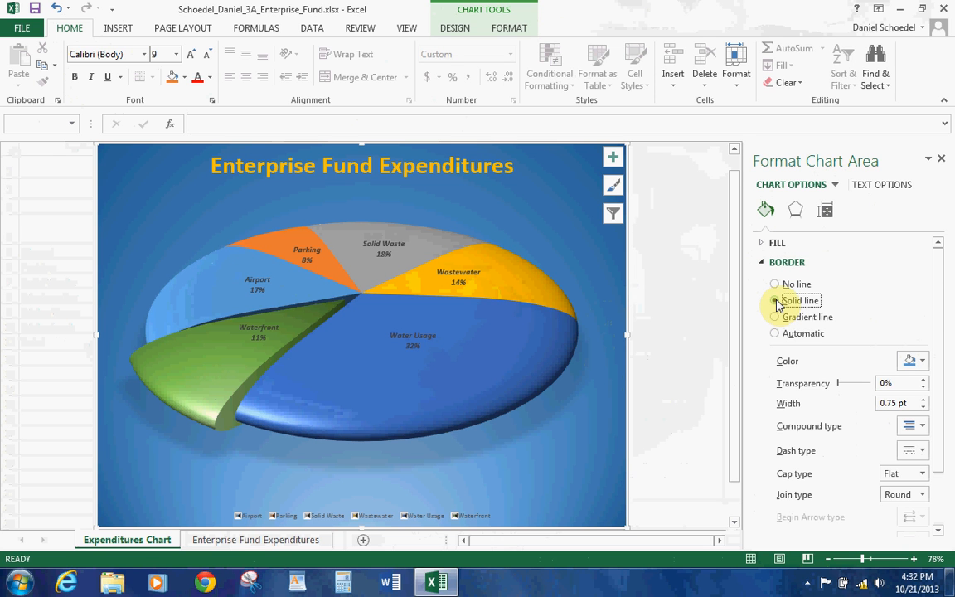
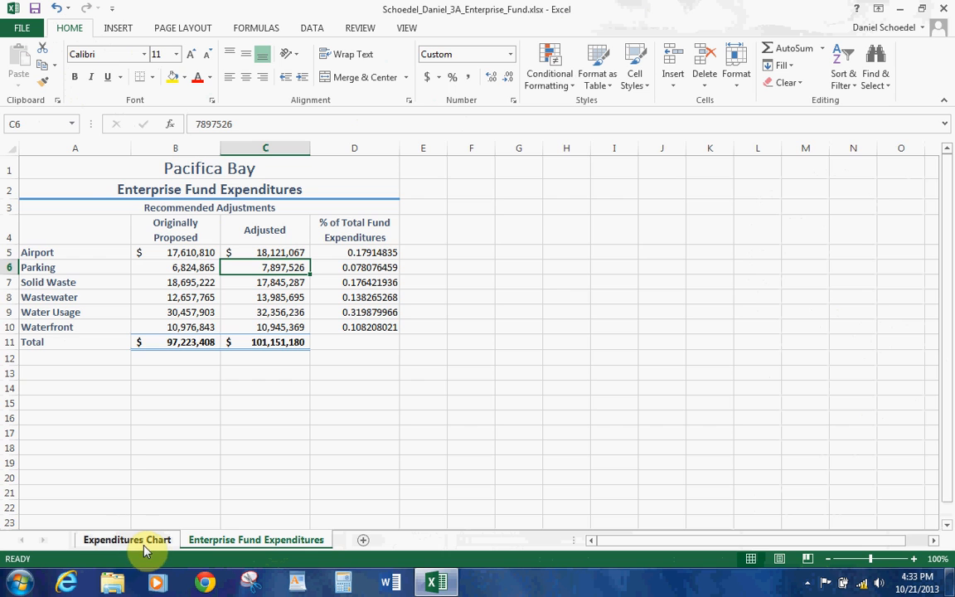
On the Enterprise Fund Expenditures sheet, enter "Goal: The Reduce Waterfront Expenditures from 11% to 9% of Total Expenditures" in cell A13
left_click(138, 537)
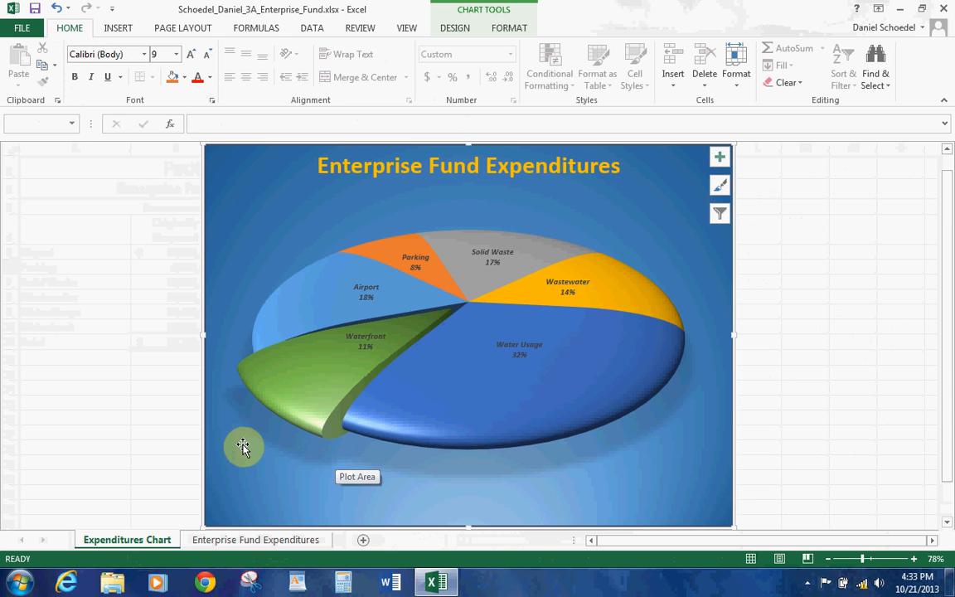
left_click(263, 539)
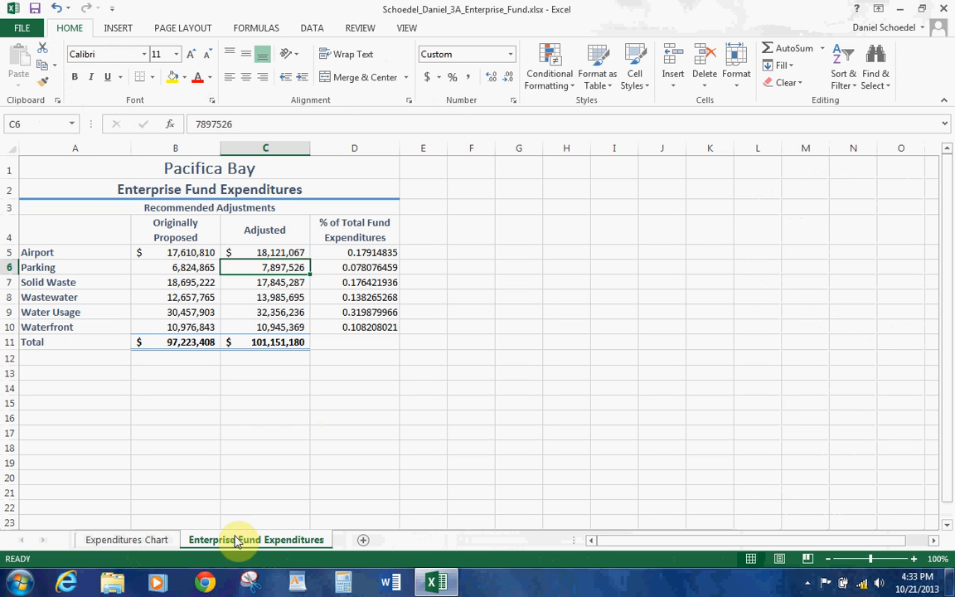
left_click(68, 370)
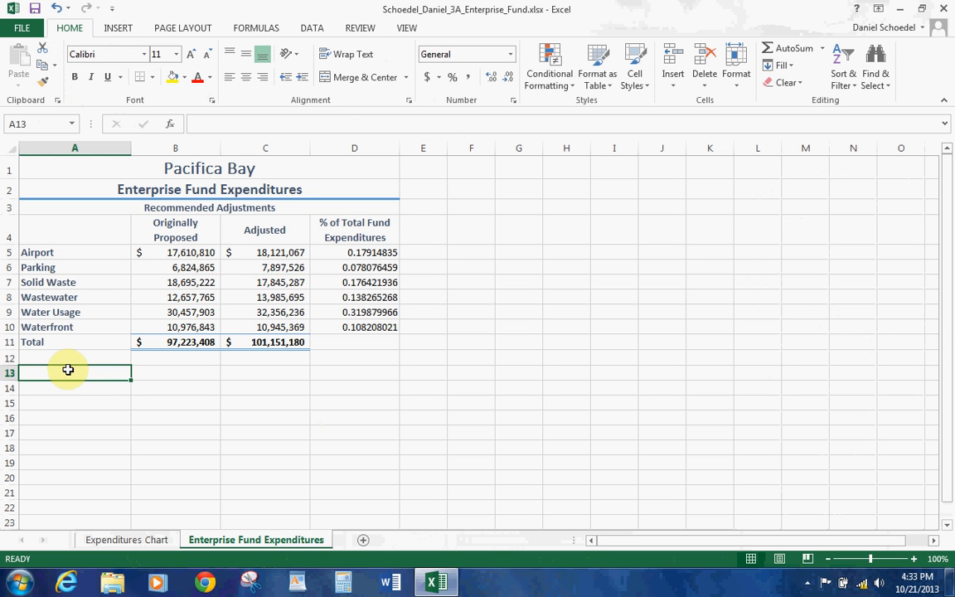
type("Gol")
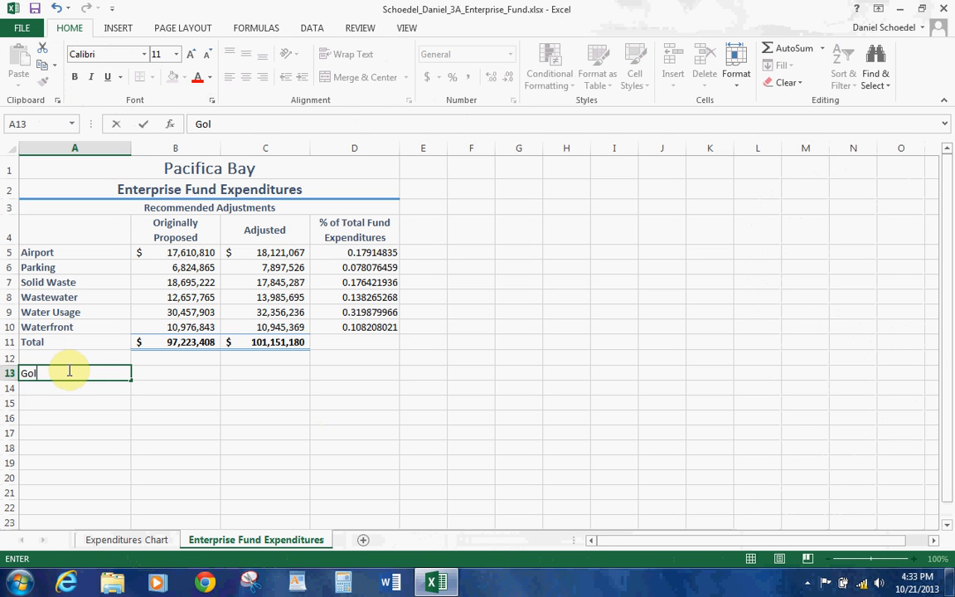
type("q")
key("BackSpace")
type("al: The Reduce")
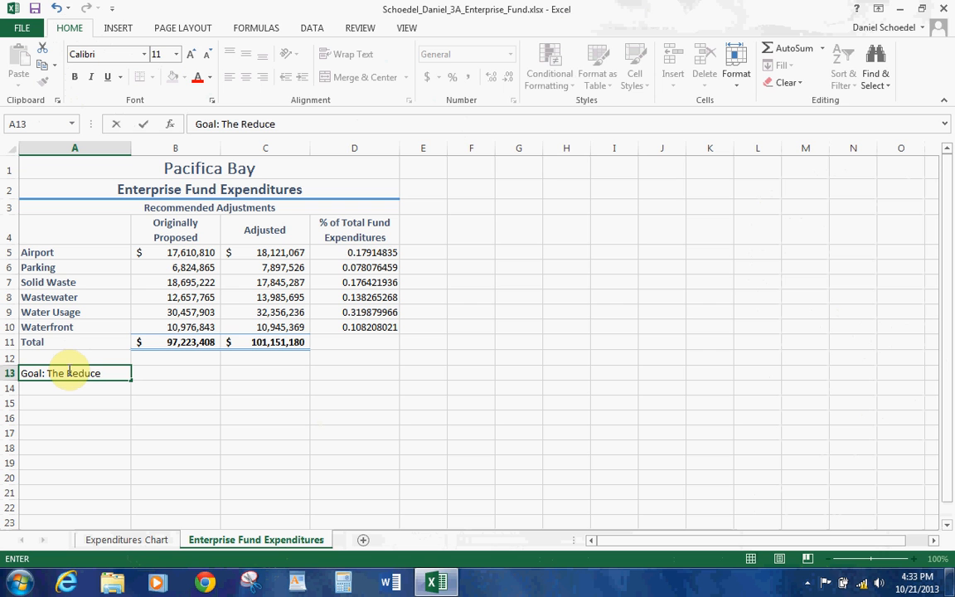
type(" Waterfront")
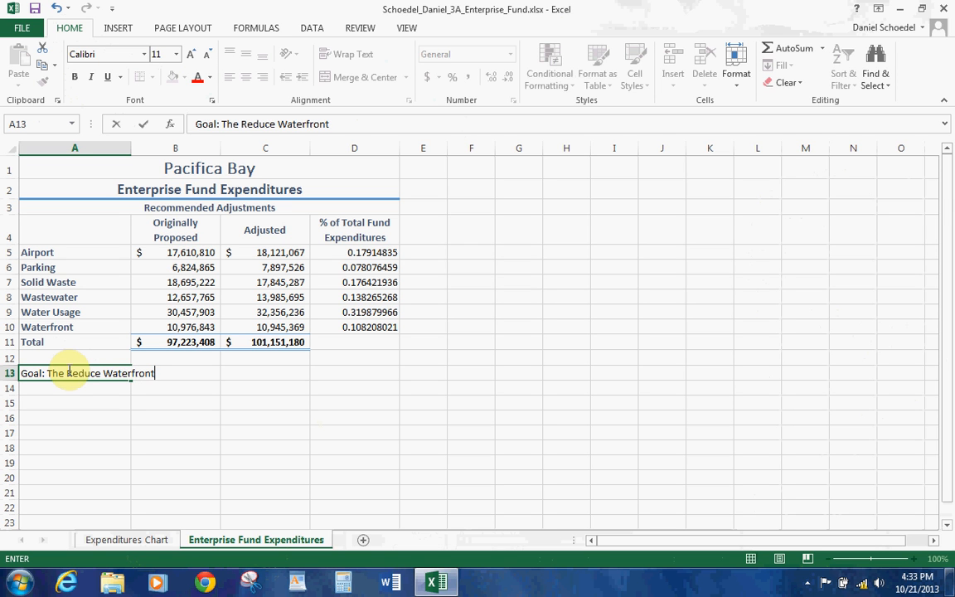
type(" Expenditures")
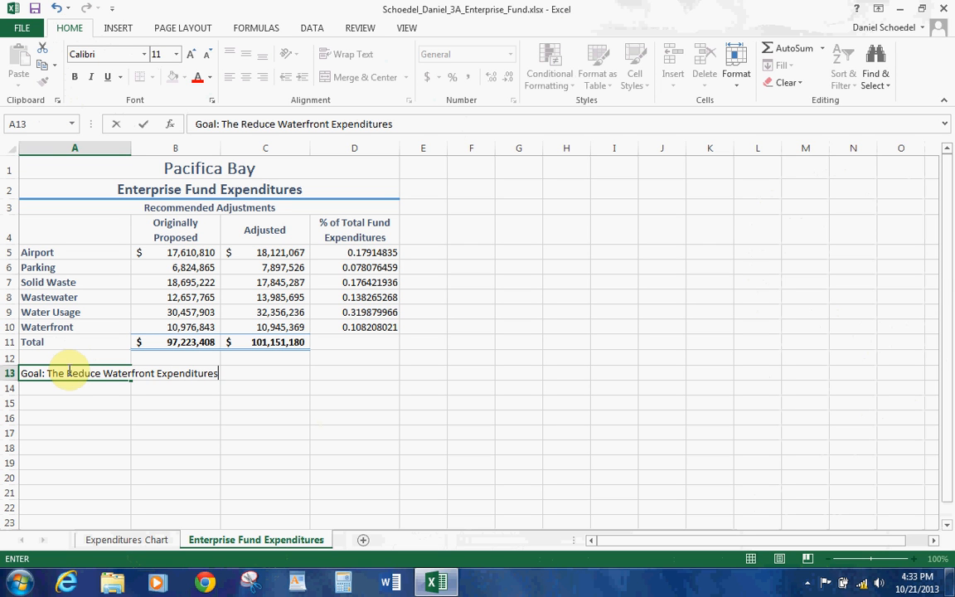
type(" from 11% to ")
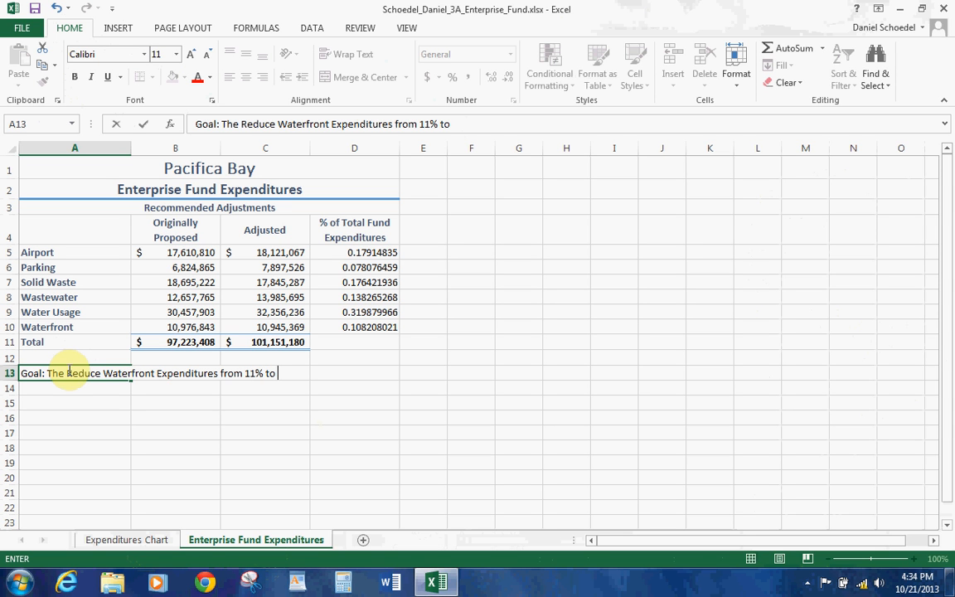
type("9% of Tot")
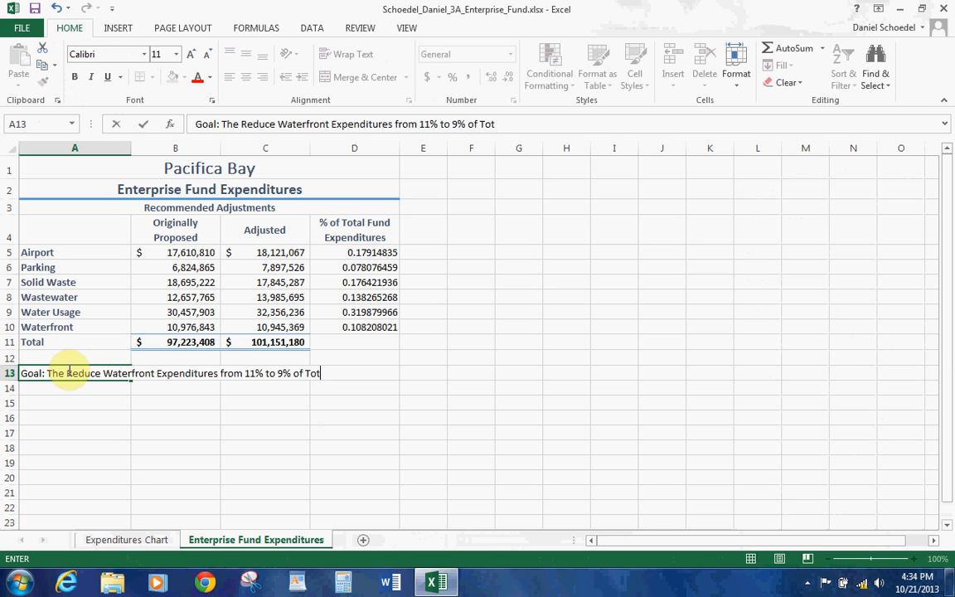
type("al Expen")
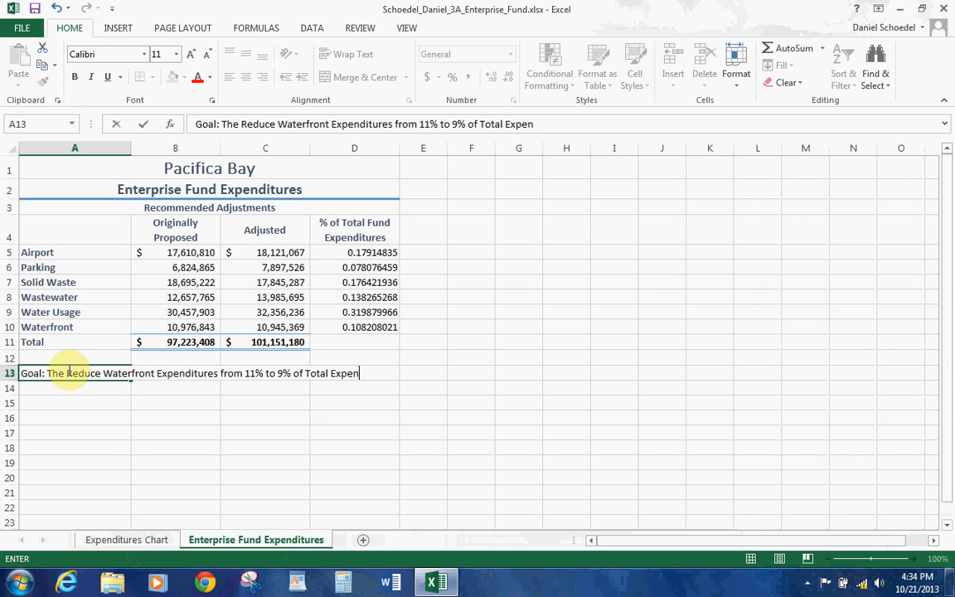
type("ditures")
left_click(535, 494)
Merge and center the goal text across A13:D13 and apply the Heading 3 cell style
left_click_drag(32, 373, 367, 373)
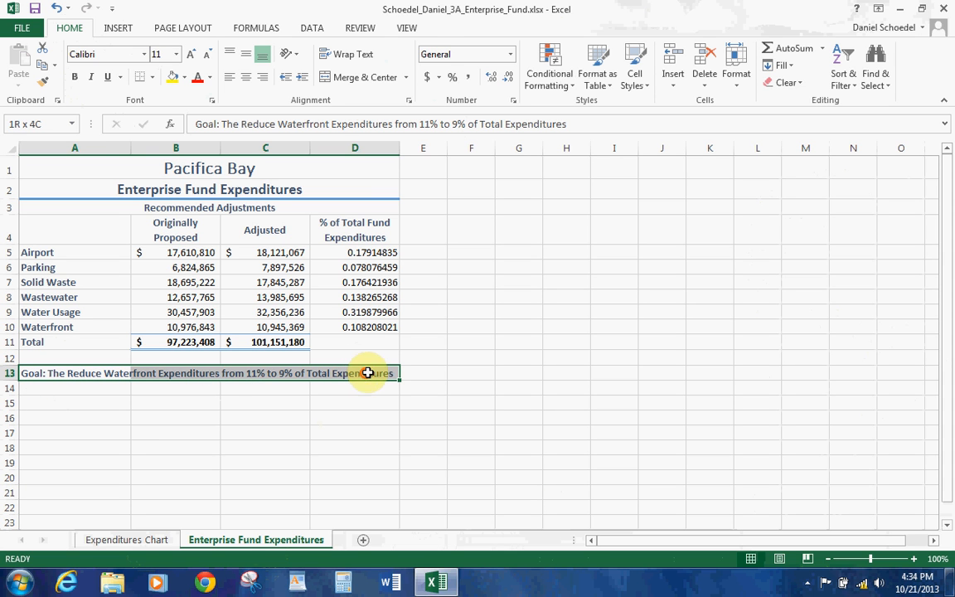
left_click(358, 78)
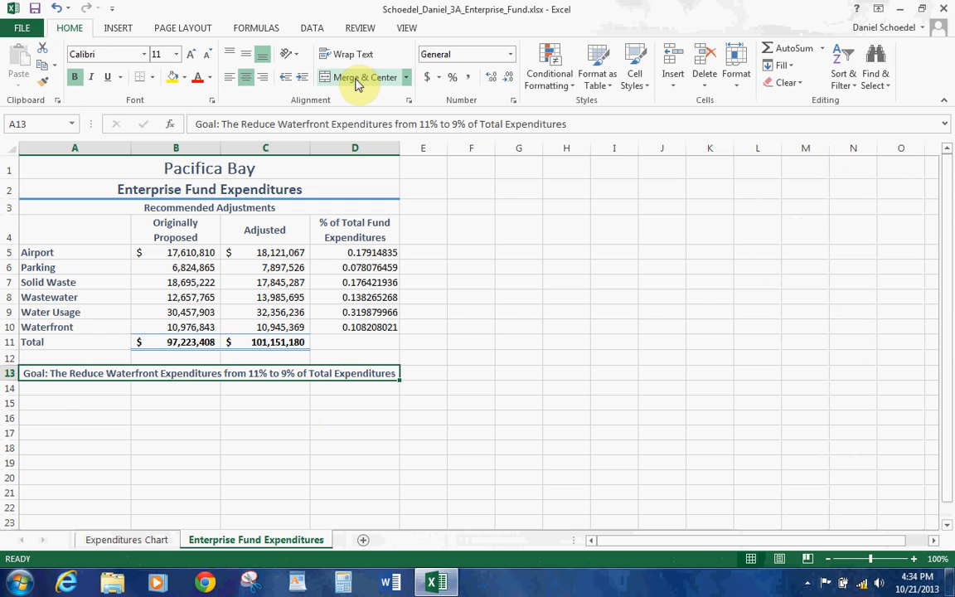
left_click(631, 77)
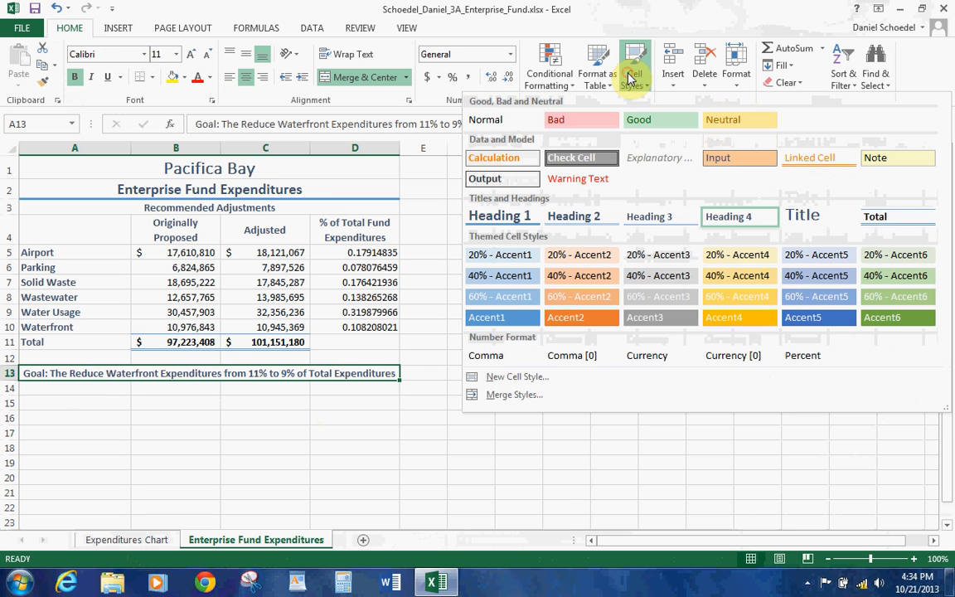
left_click(659, 216)
Enter the label "Goal Amount:" in cell A14
left_click(80, 387)
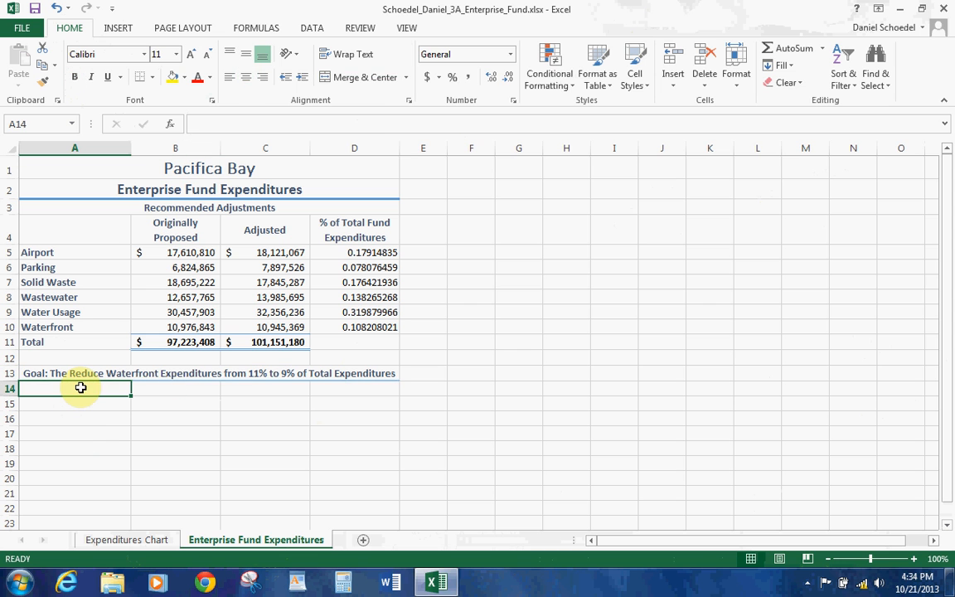
type("Goal Amount:")
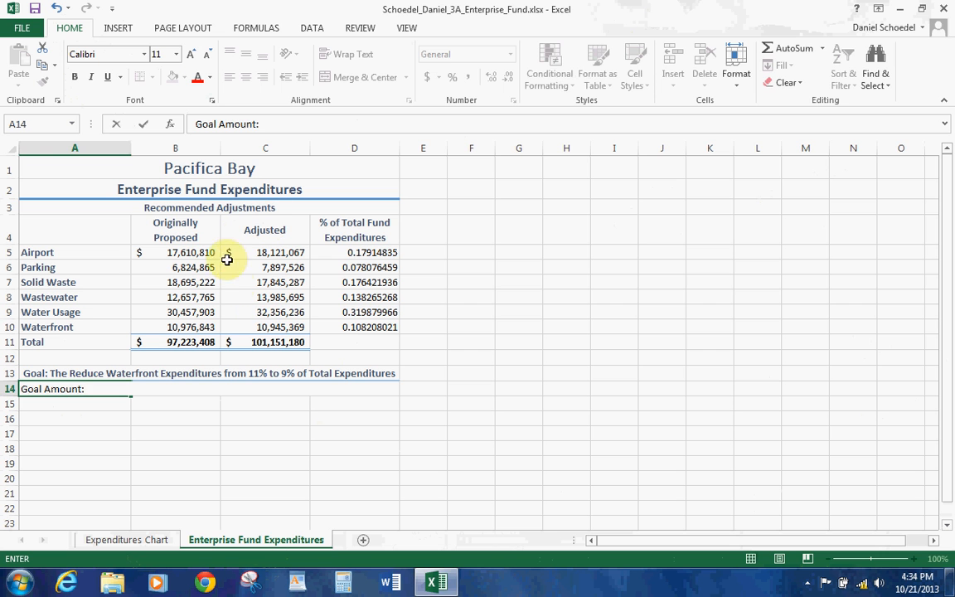
left_click(266, 324)
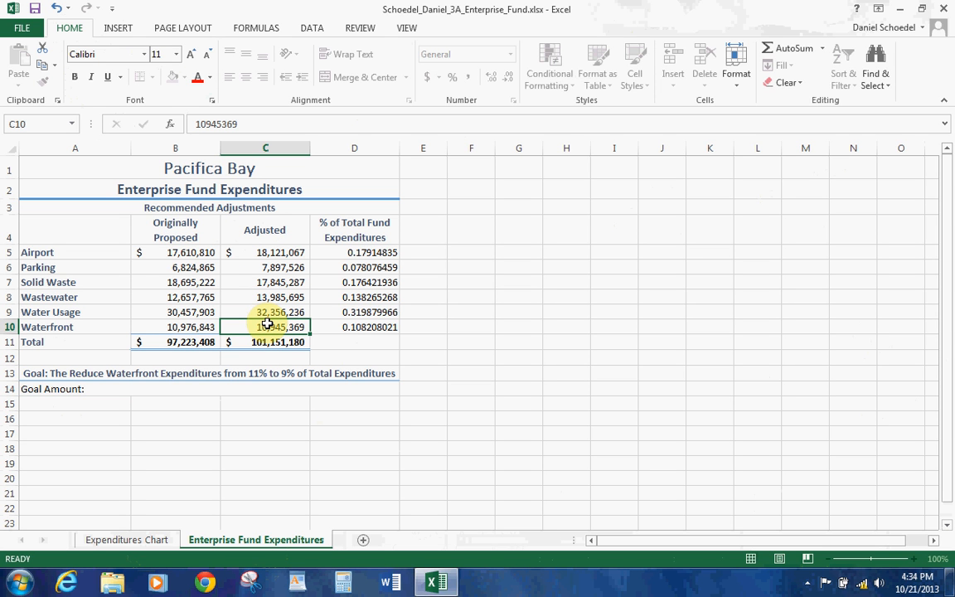
Copy the Waterfront adjusted amount and percentage from C10:D10 into the Goal Amount row starting at B14
mouse_move(266, 324)
left_mouse_down()
mouse_move(351, 326)
mouse_move(352, 334)
left_mouse_up()
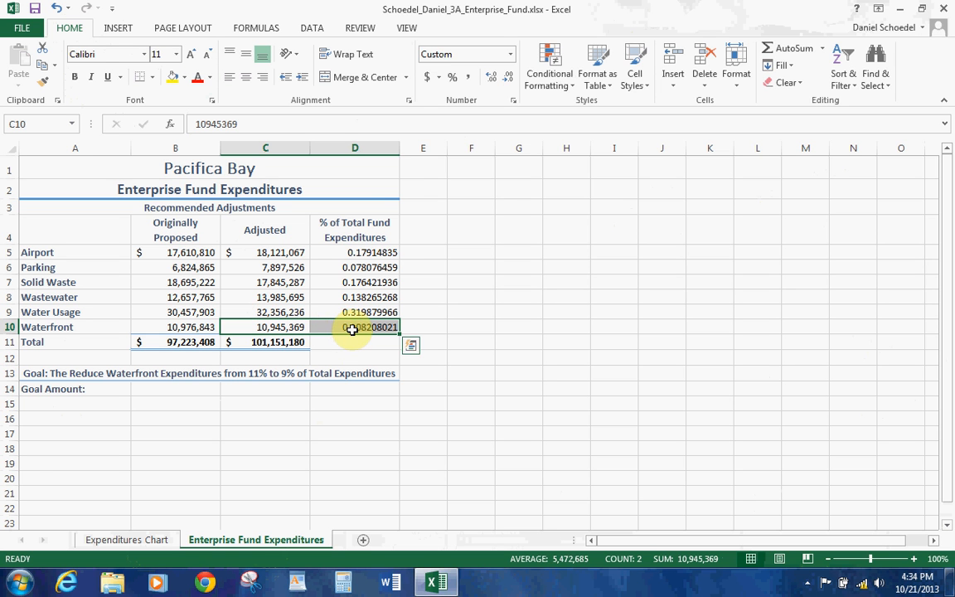
right_click(351, 327)
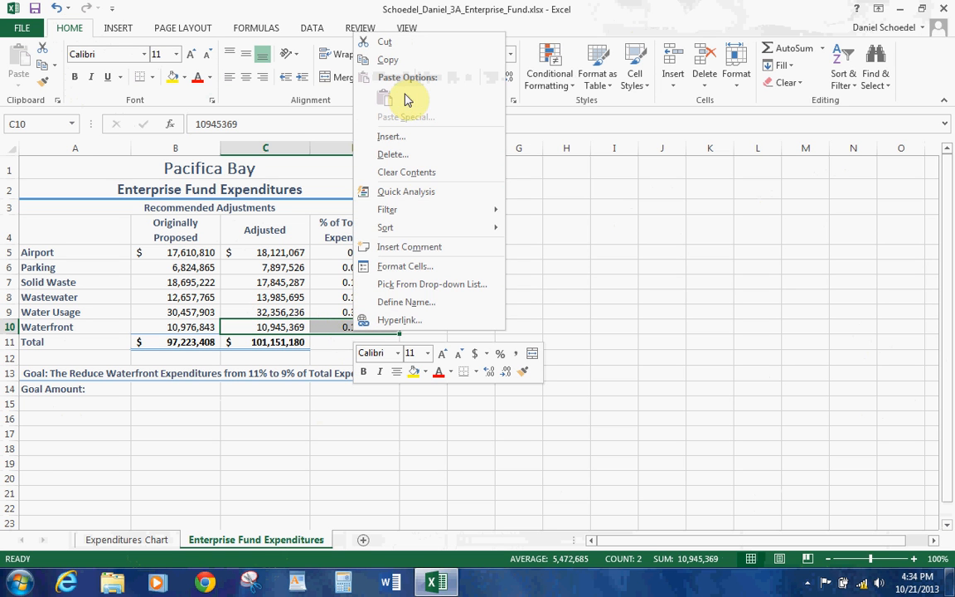
left_click(403, 61)
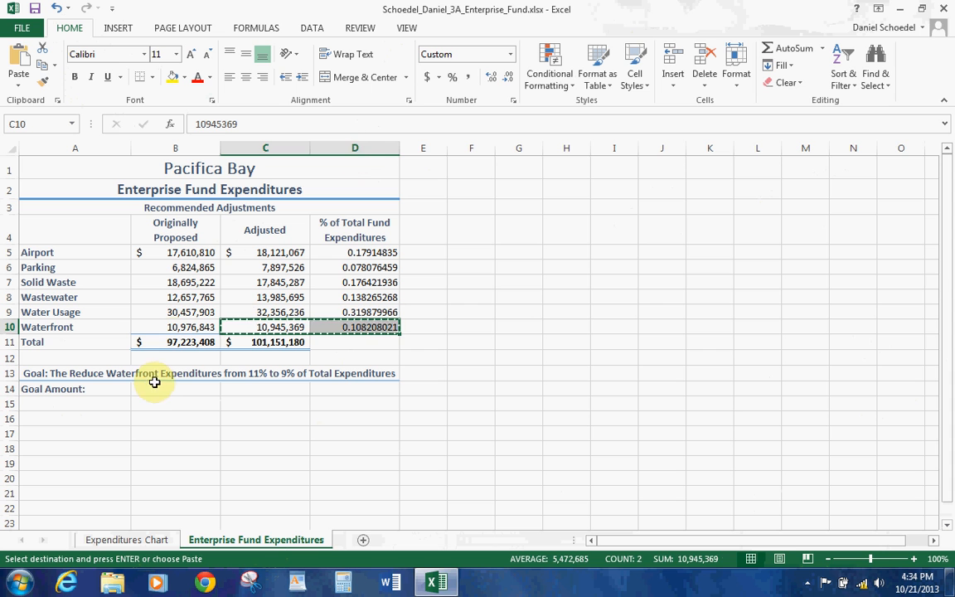
left_click(157, 389)
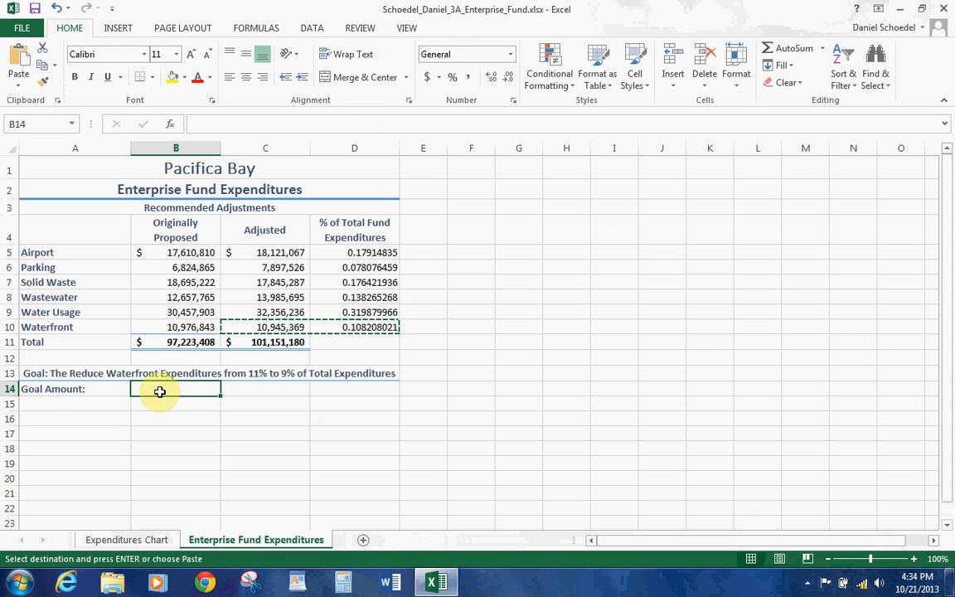
key("ctrl+v")
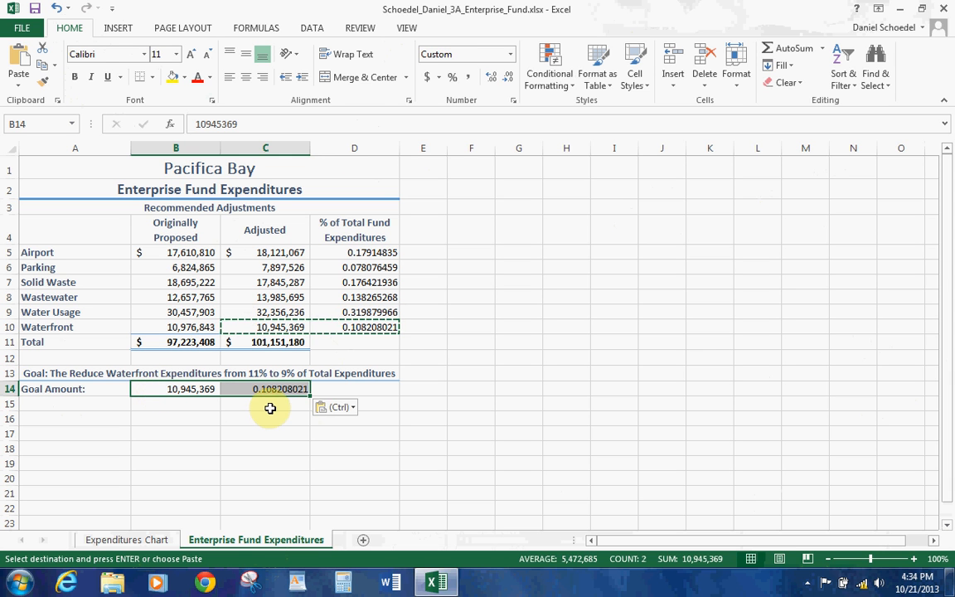
key("Escape")
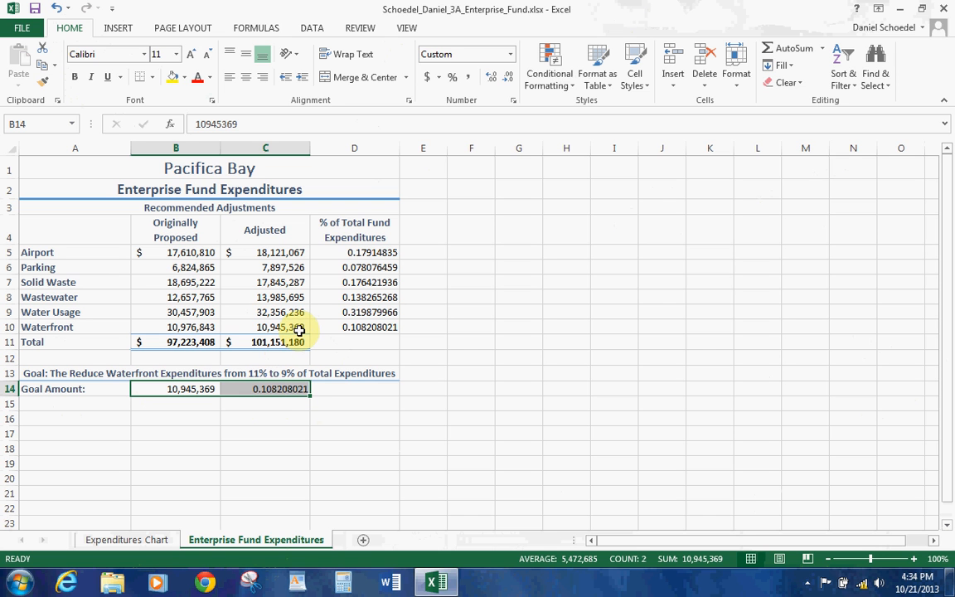
left_click(276, 388)
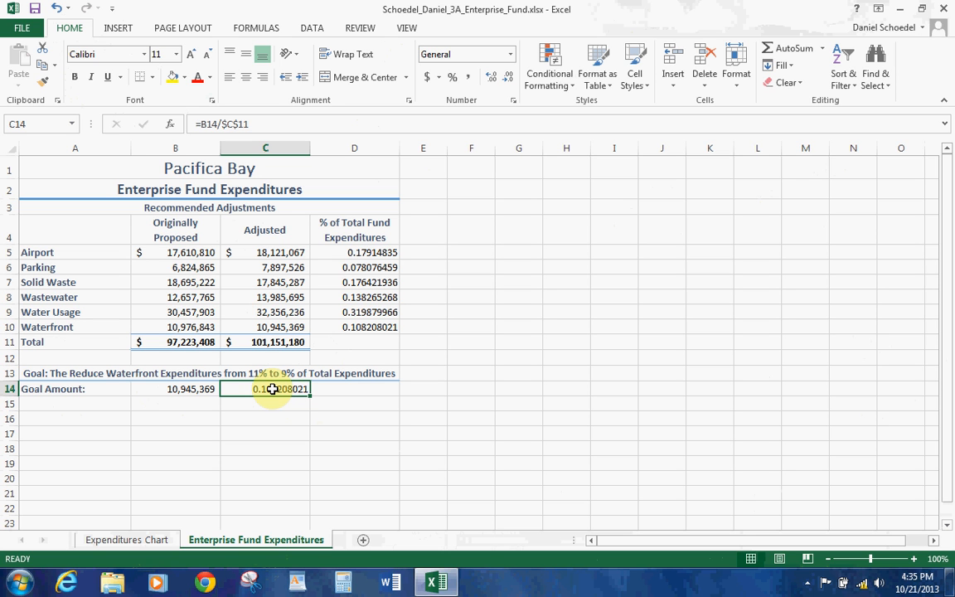
left_click(313, 28)
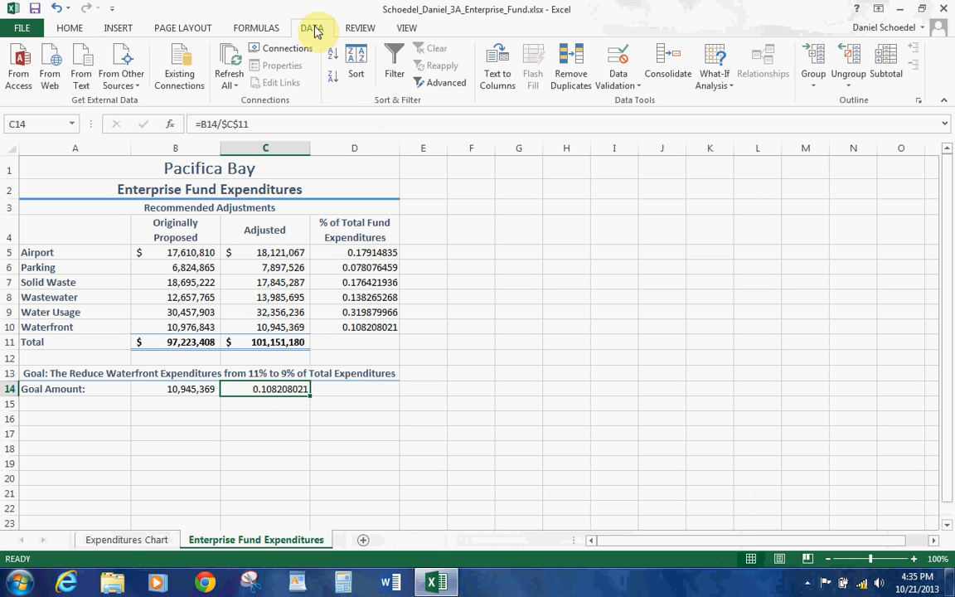
left_click(717, 73)
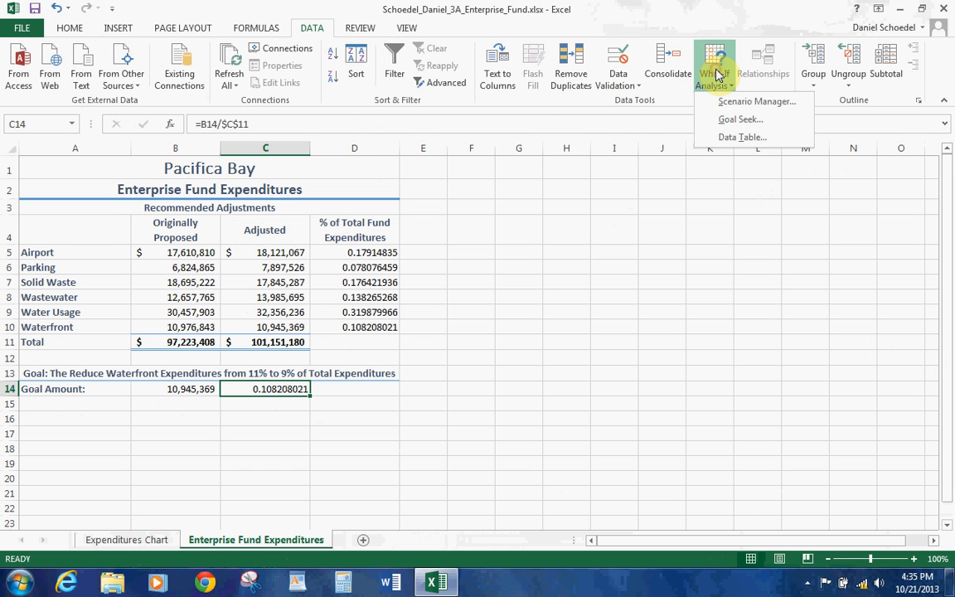
left_click(740, 120)
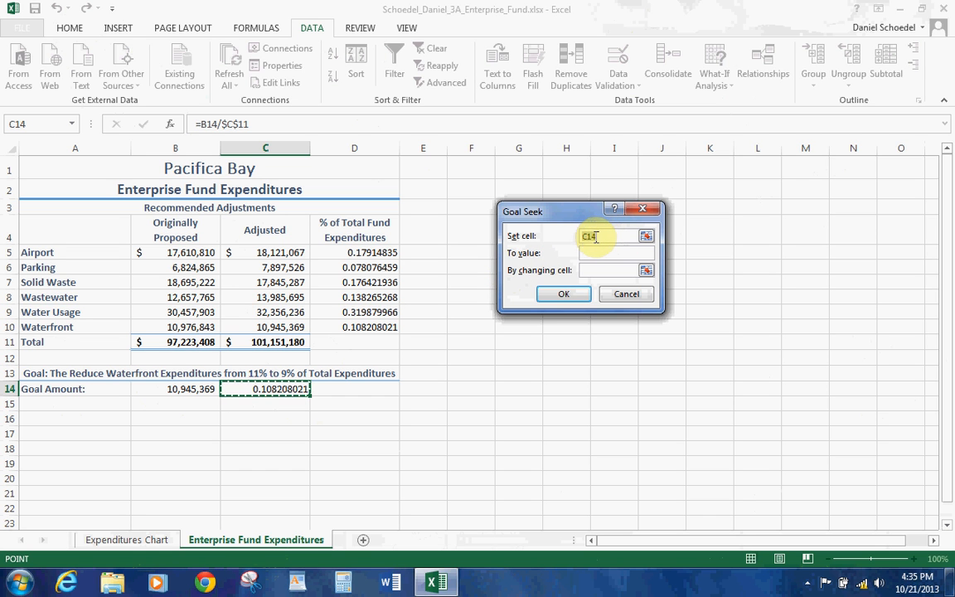
left_click(593, 253)
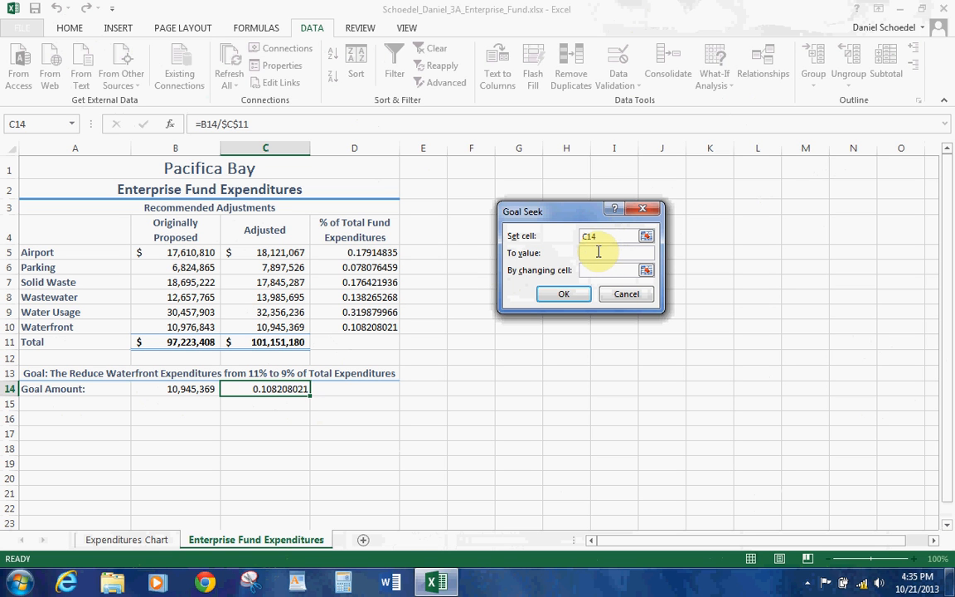
left_click(622, 293)
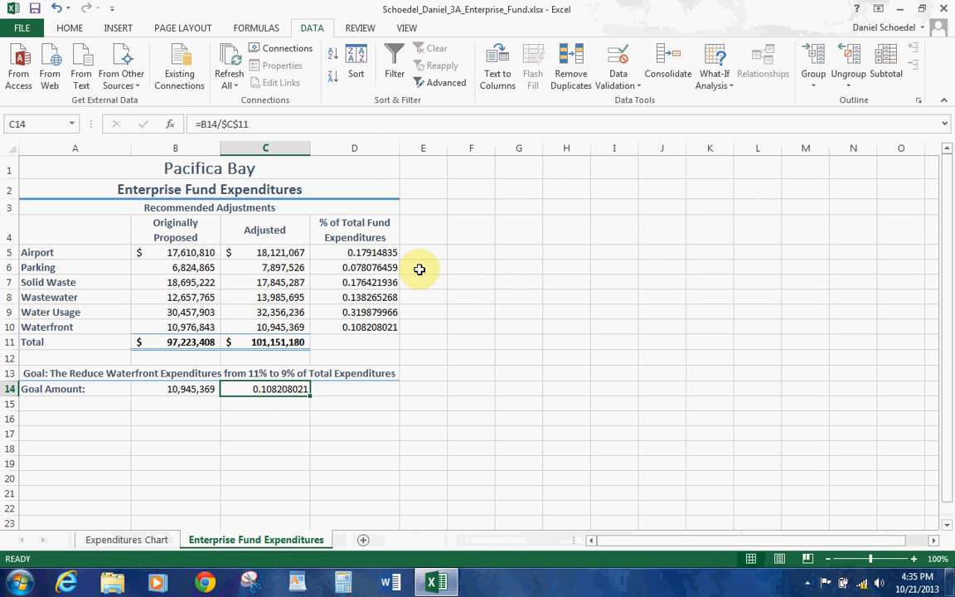
Format the fund percentages in D5:D10 and the goal percentage in C14 with the Percent style
left_click_drag(381, 252, 382, 326)
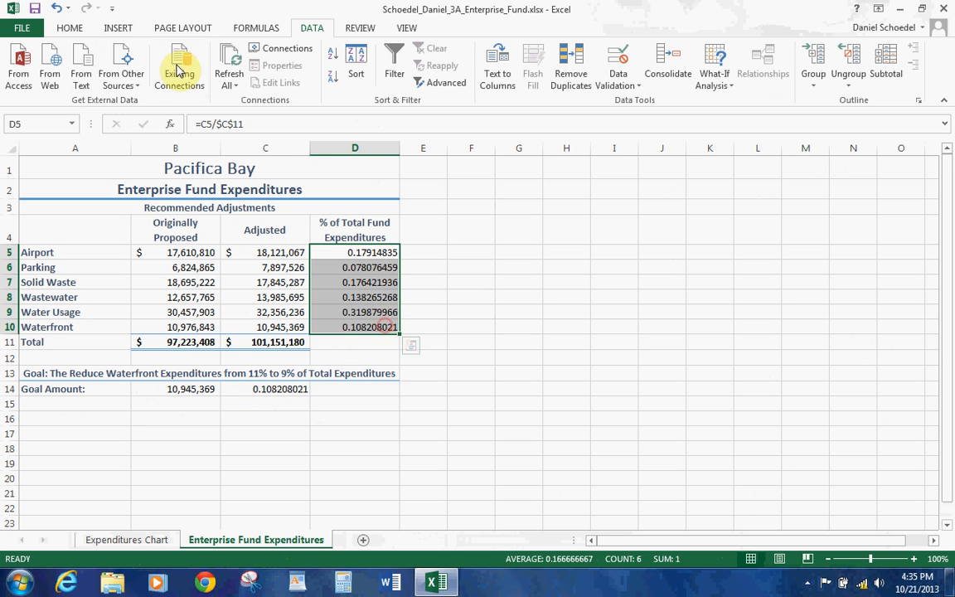
left_click(83, 29)
left_click(452, 77)
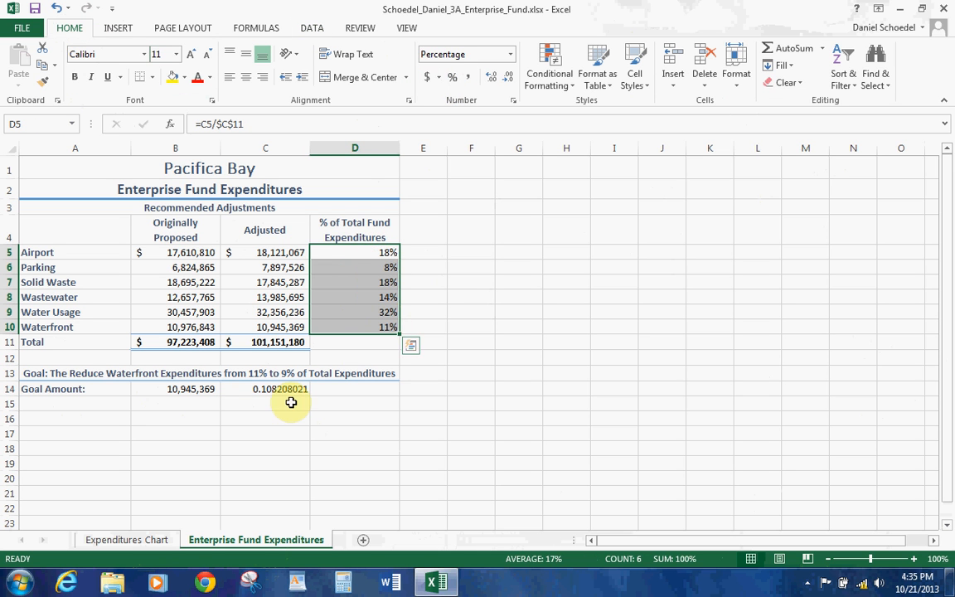
left_click(280, 389)
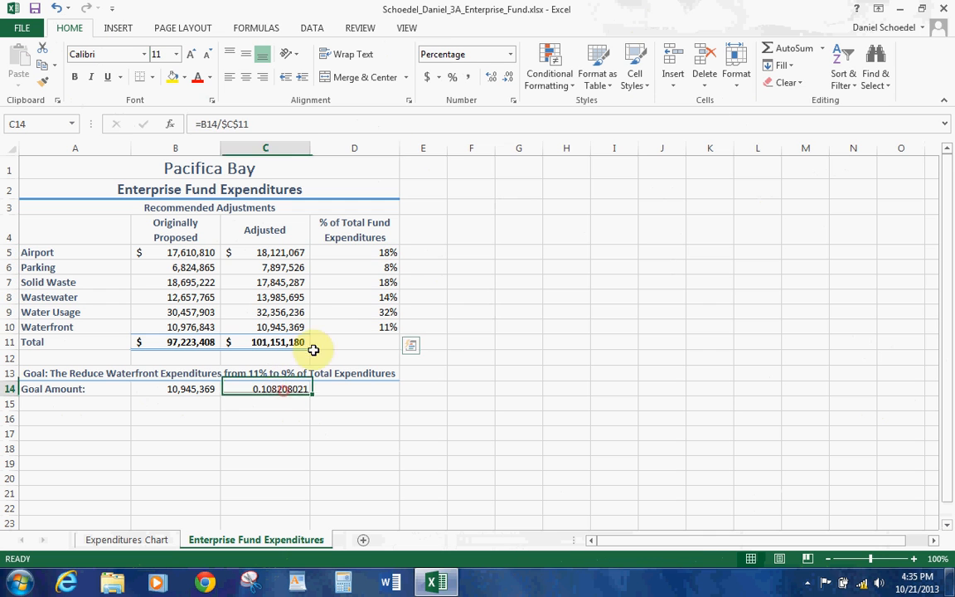
left_click(452, 77)
left_click(337, 429)
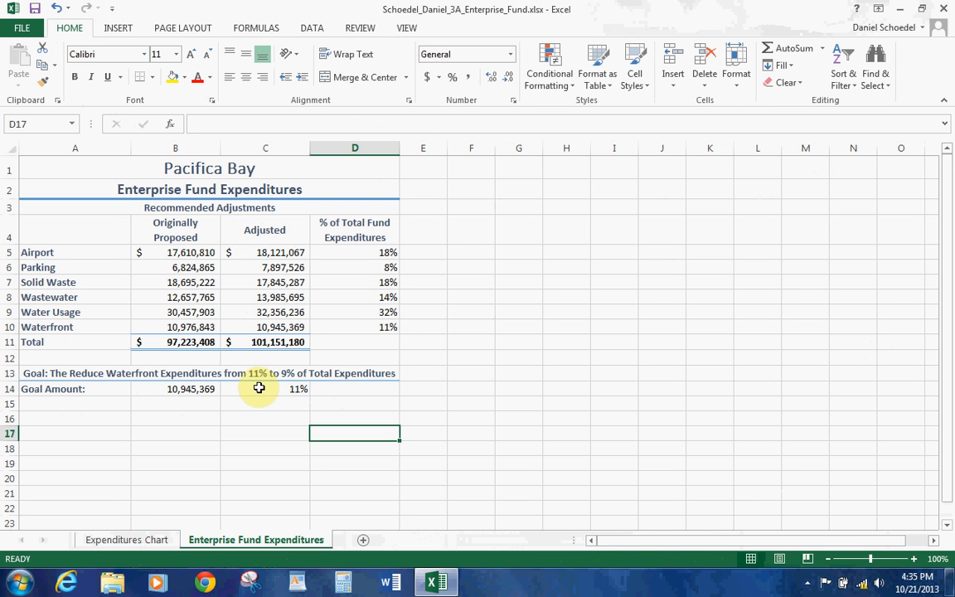
Center the percentages in D5:D10 and the goal percentage in C14 within their cells
left_click_drag(365, 249, 368, 325)
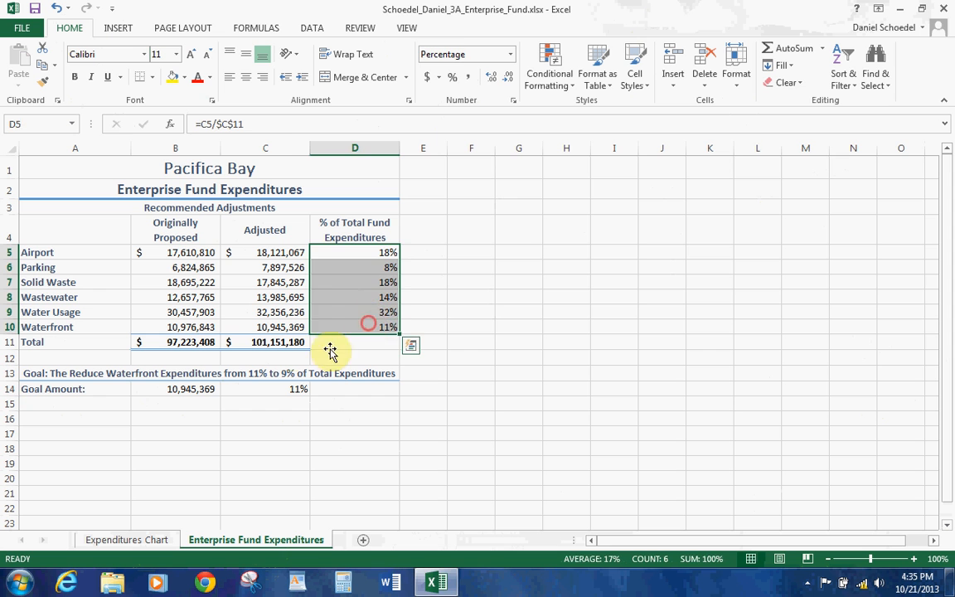
left_click(286, 390)
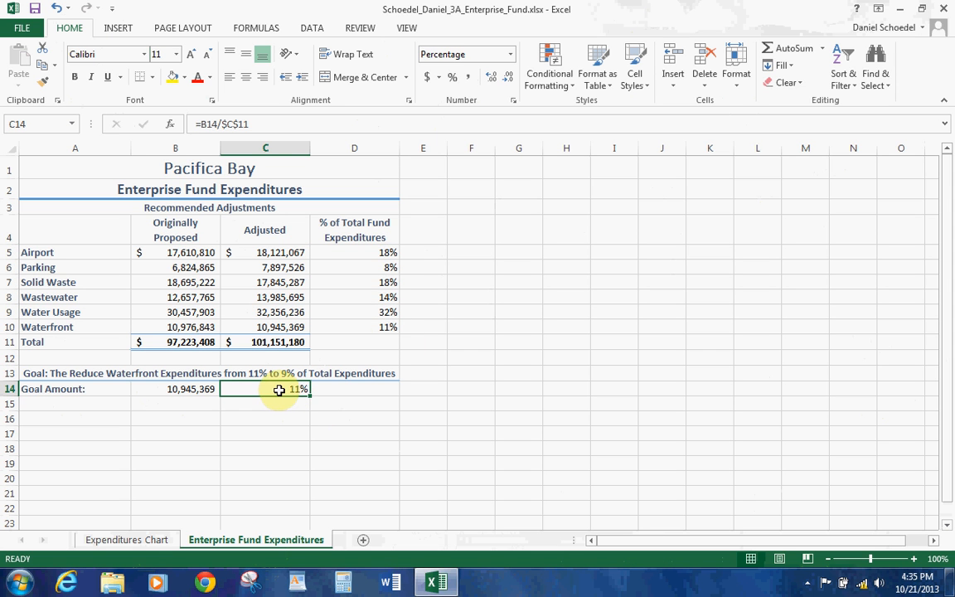
left_click_drag(377, 250, 381, 325)
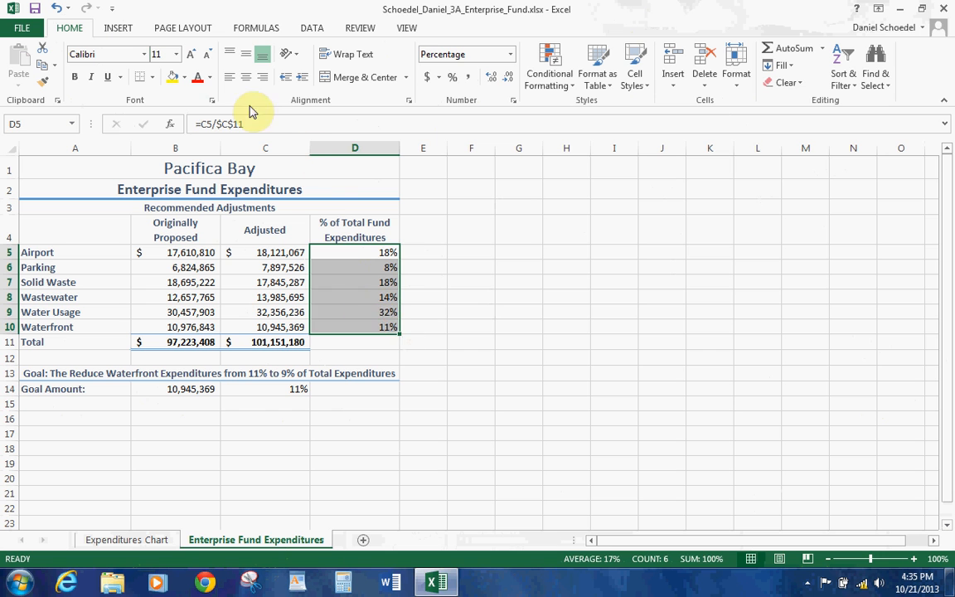
left_click(270, 392)
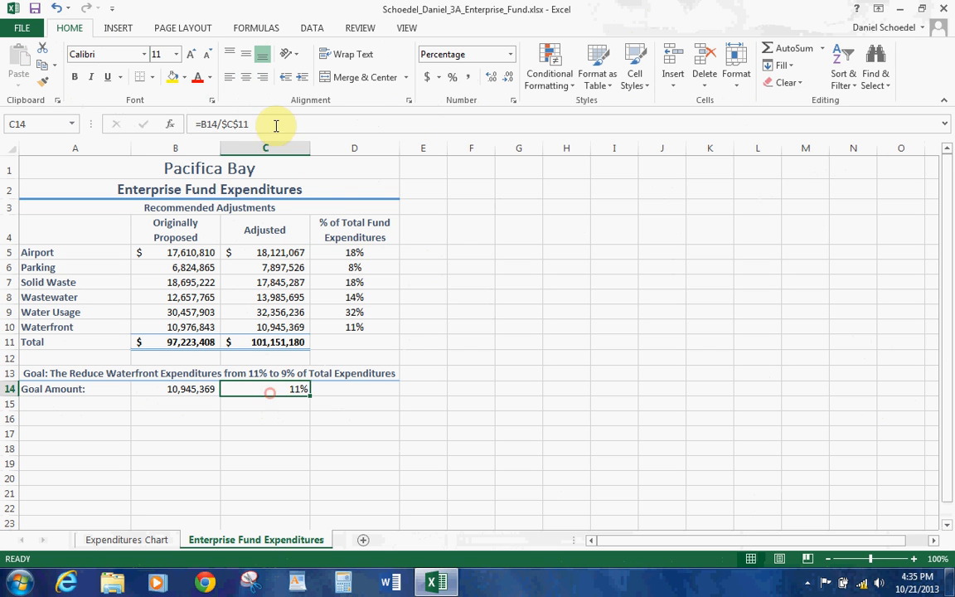
left_click(246, 76)
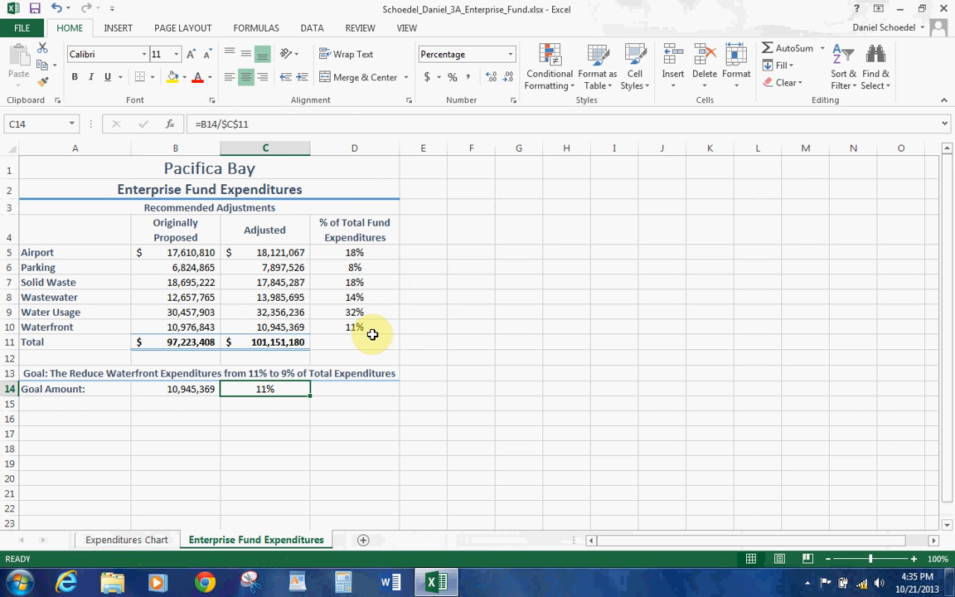
Run Goal Seek to set C14 to 9% by changing B14, accept the solution, and save the workbook
left_click(313, 26)
left_click(712, 83)
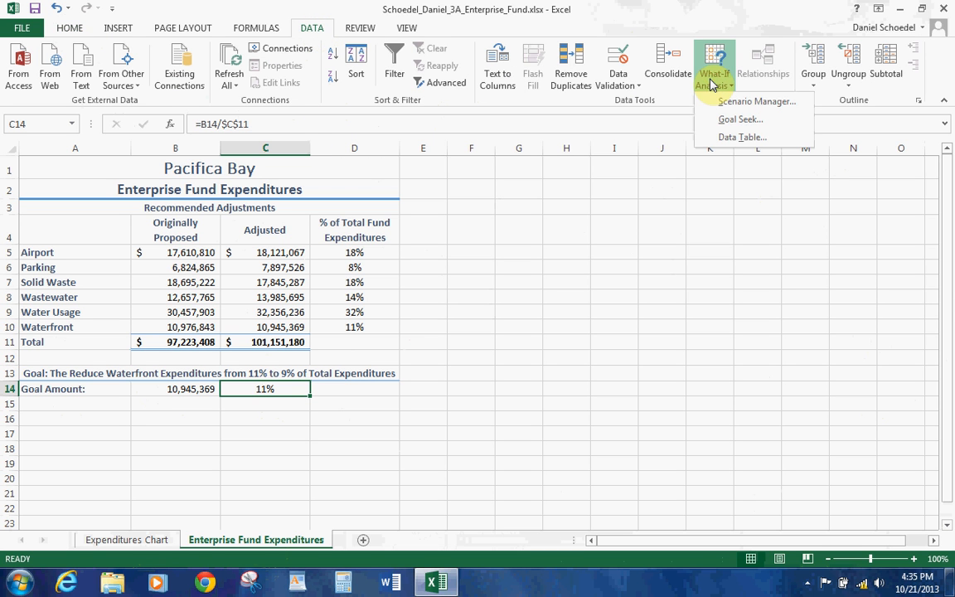
left_click(735, 120)
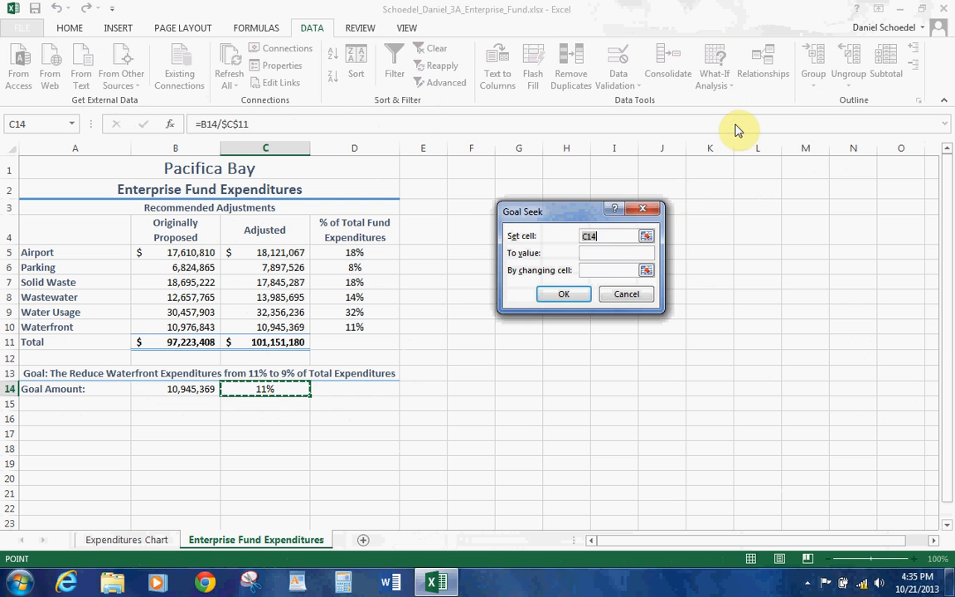
left_click(604, 254)
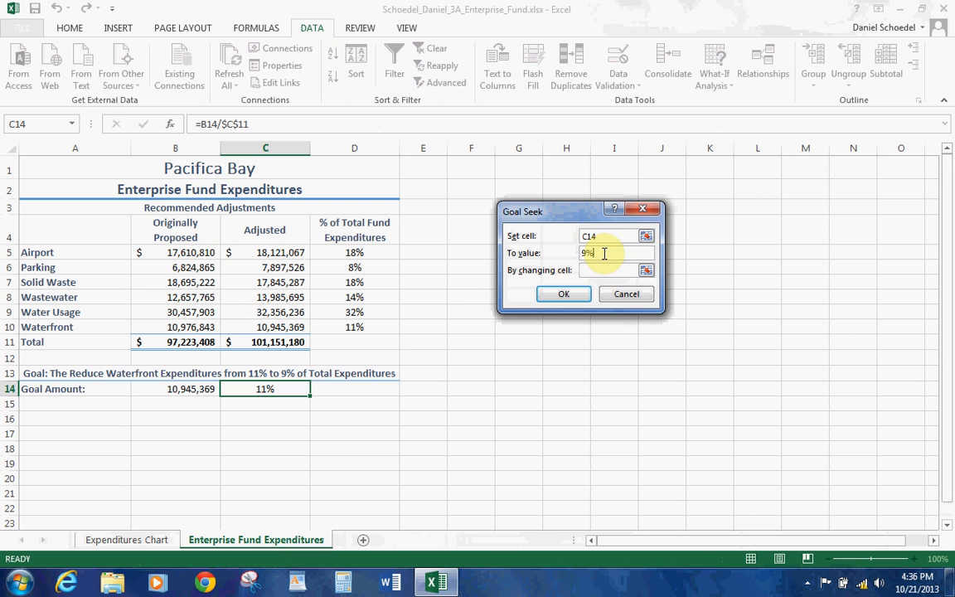
left_click(591, 272)
type("b14")
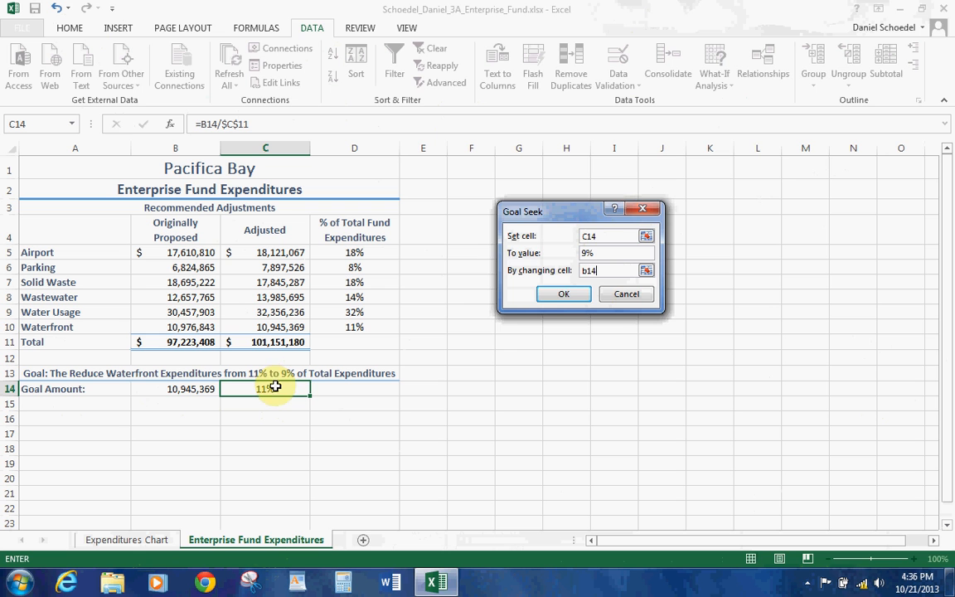
left_click(564, 297)
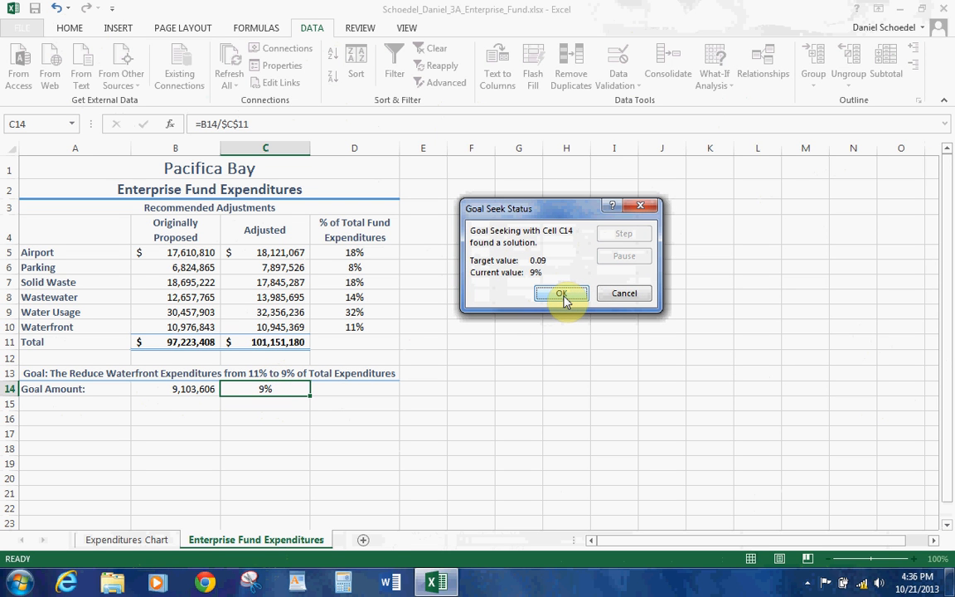
left_click(562, 295)
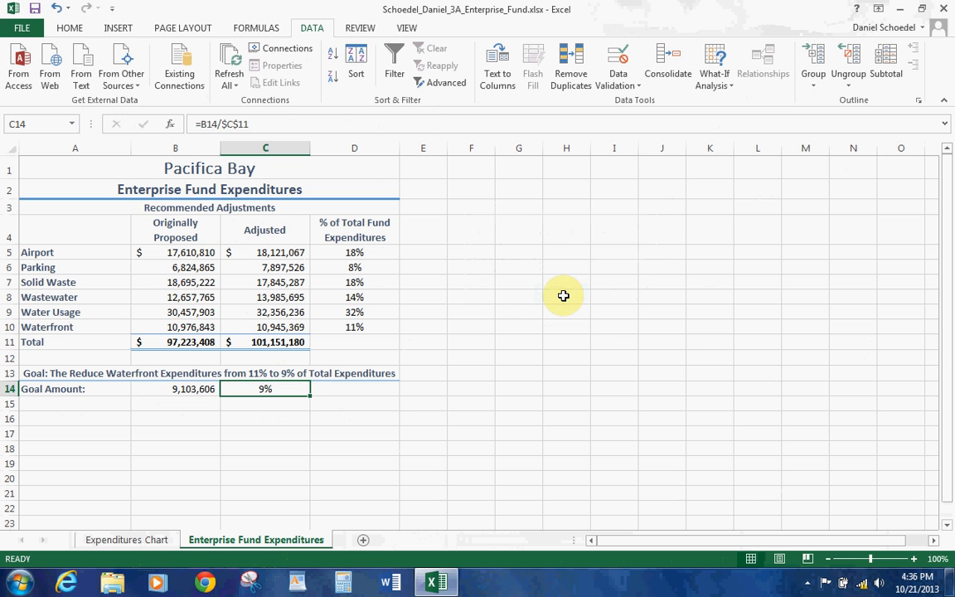
left_click(187, 388)
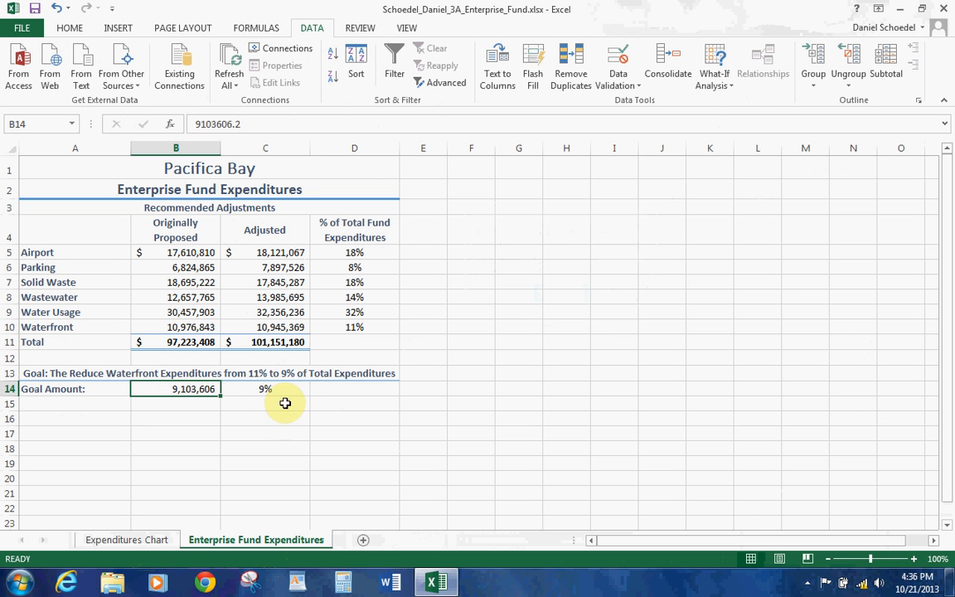
left_click(287, 388)
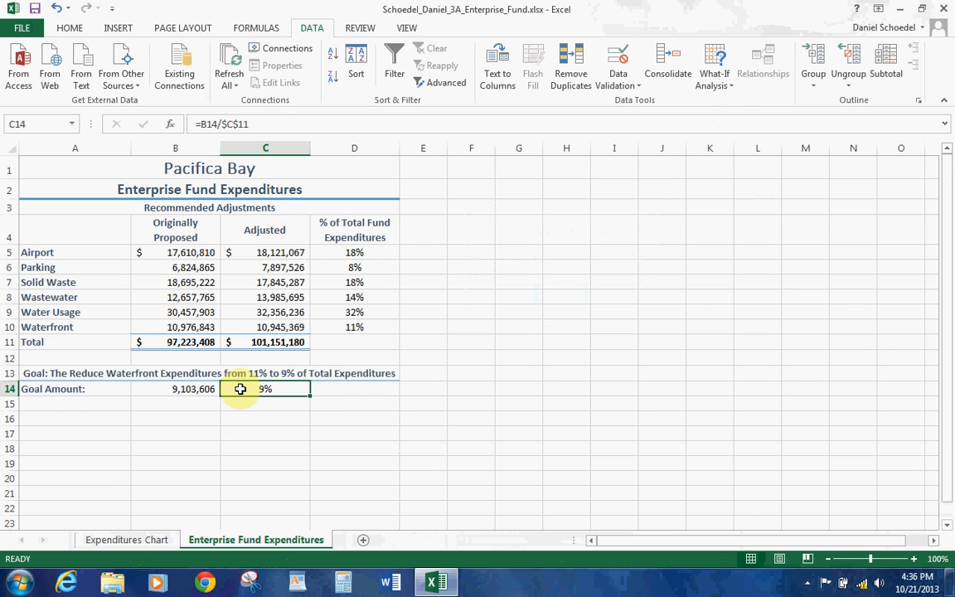
left_click(35, 9)
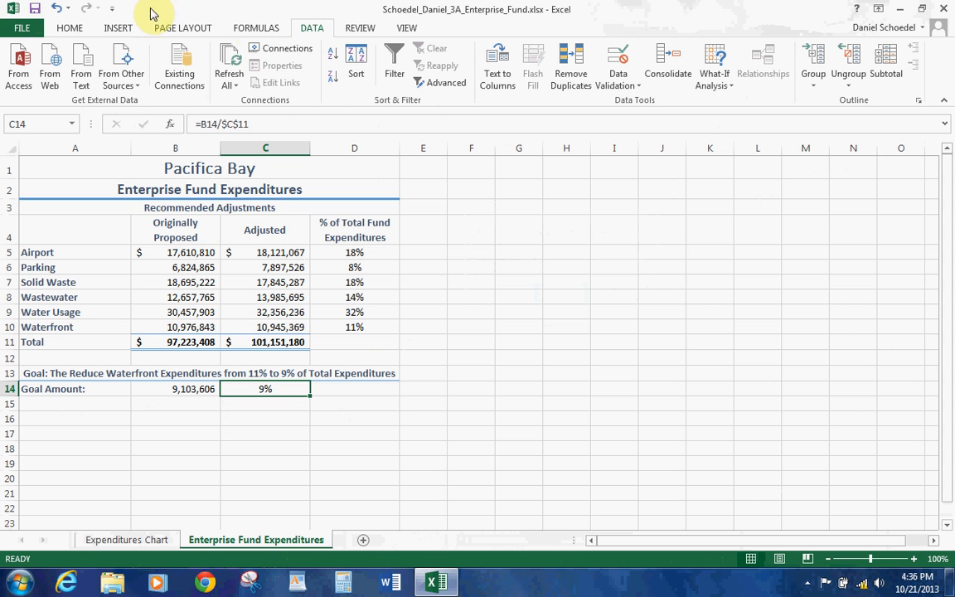
Open the custom margin settings for the Enterprise Fund Expenditures sheet and center it horizontally on the page
left_click(184, 29)
left_click(115, 66)
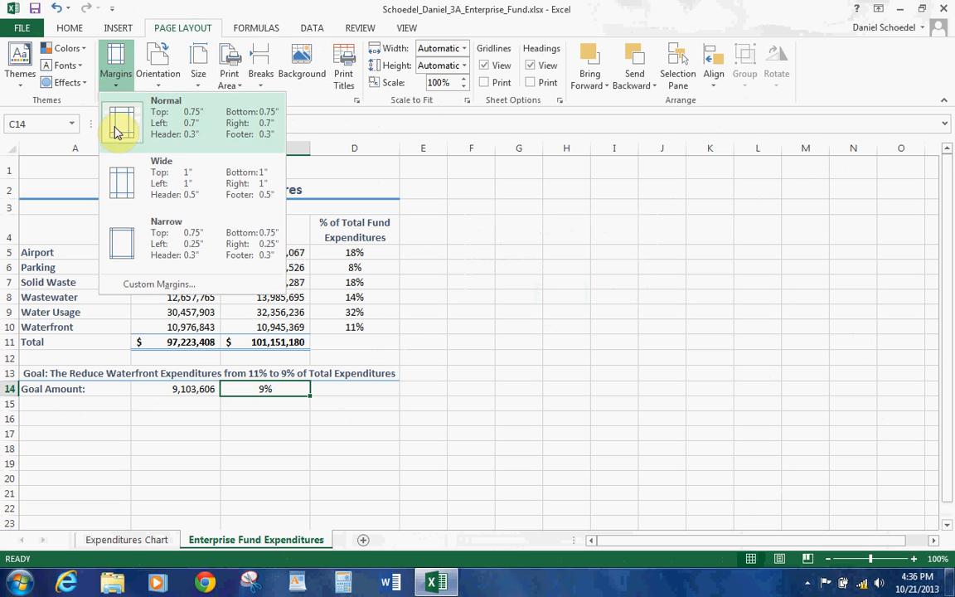
left_click(159, 283)
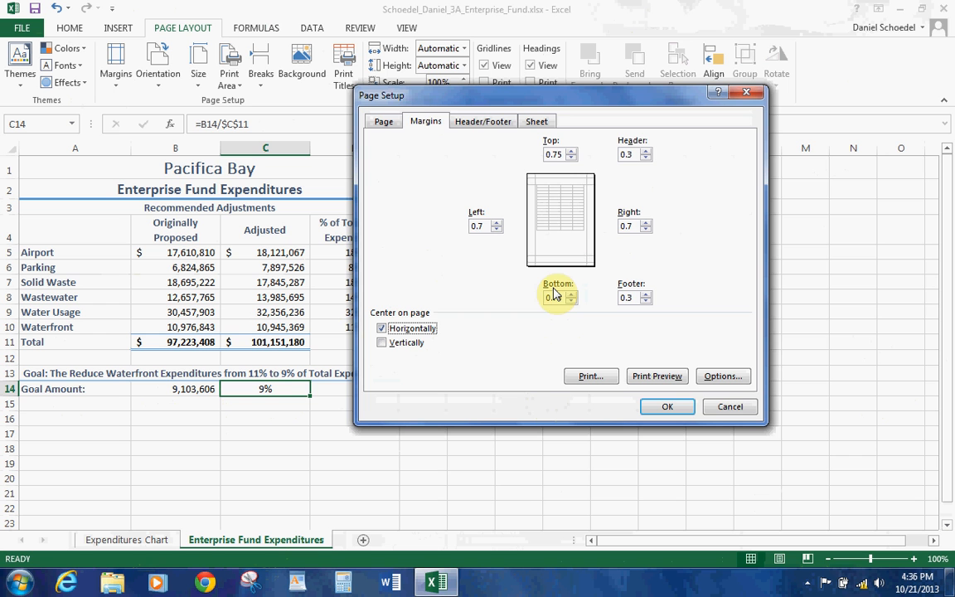
Add a custom footer with the file name in its left section and apply the page setup
left_click(484, 121)
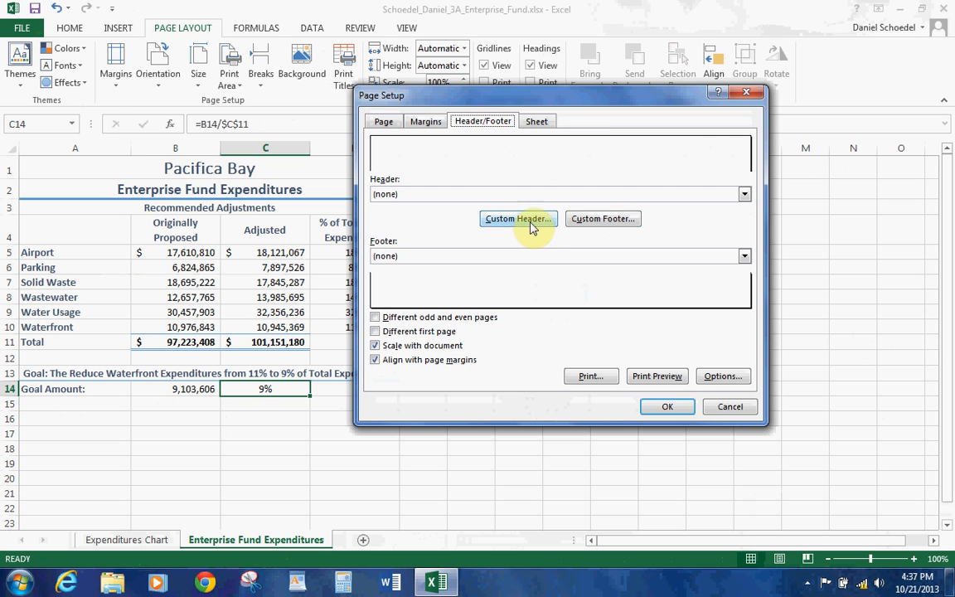
left_click(605, 219)
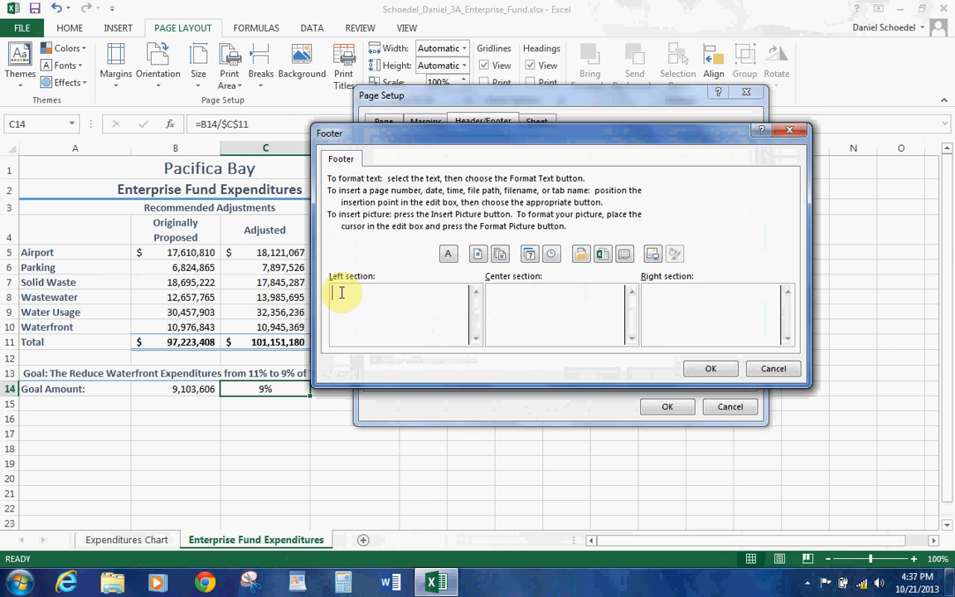
left_click(603, 257)
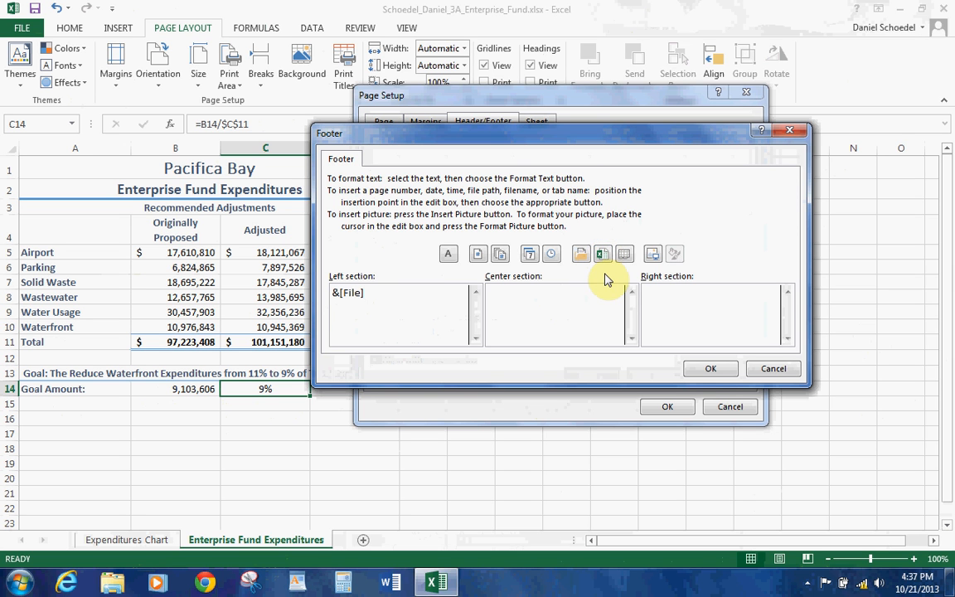
left_click(705, 368)
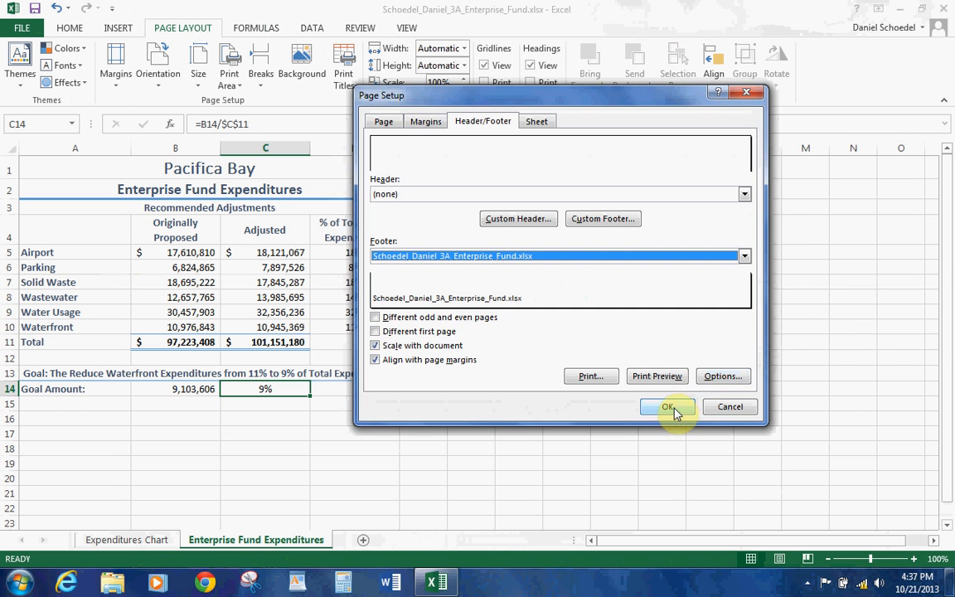
left_click(673, 407)
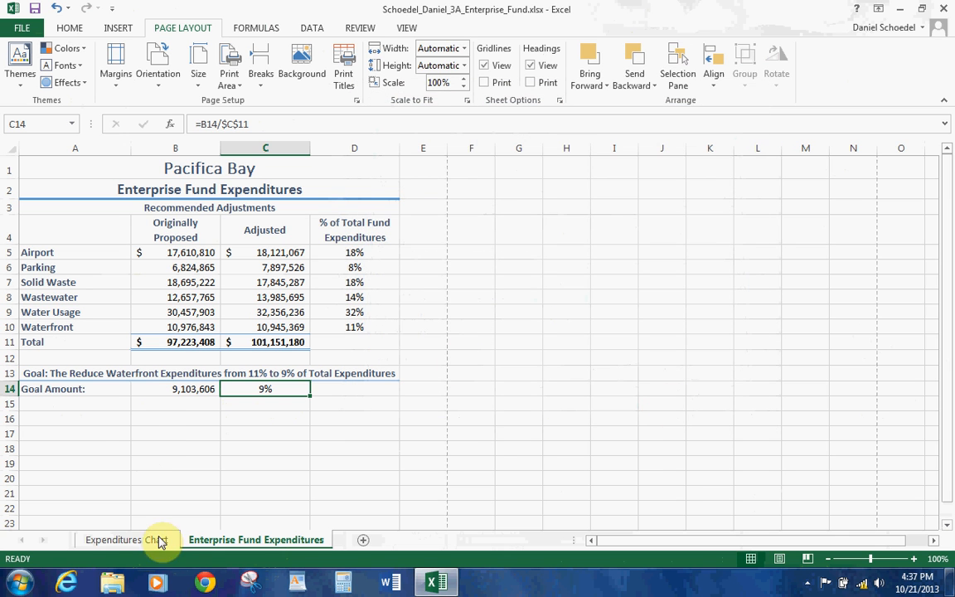